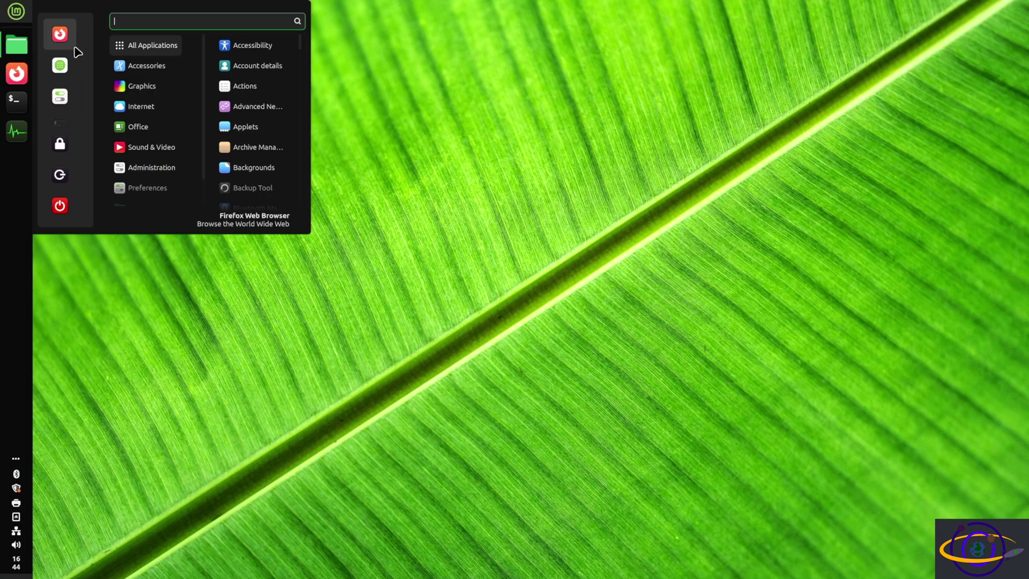
Open the Software Manager, search it for "gnome", and open the page of the Gnome full desktop environment package.
left_click(58, 68)
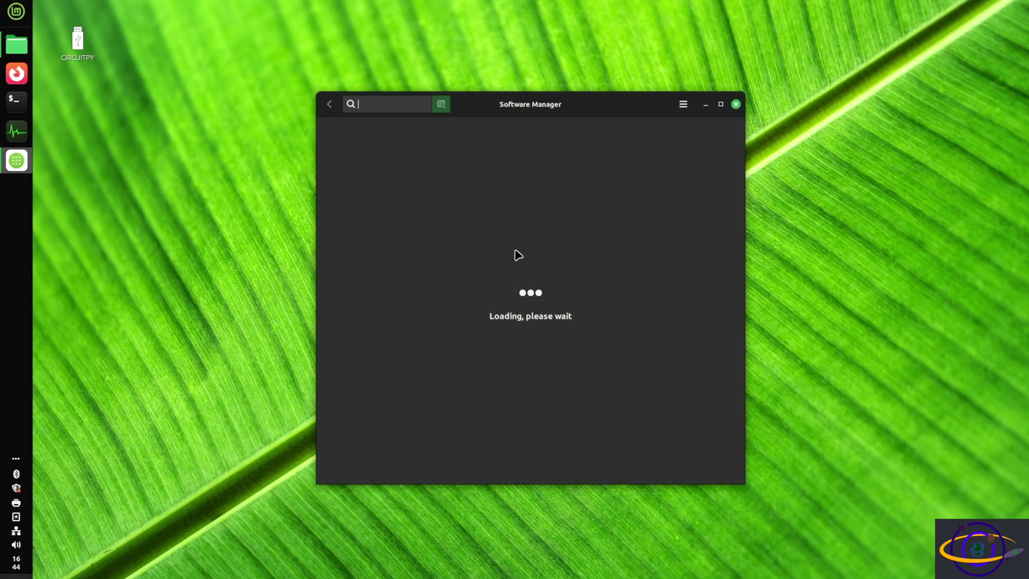
type("gnome")
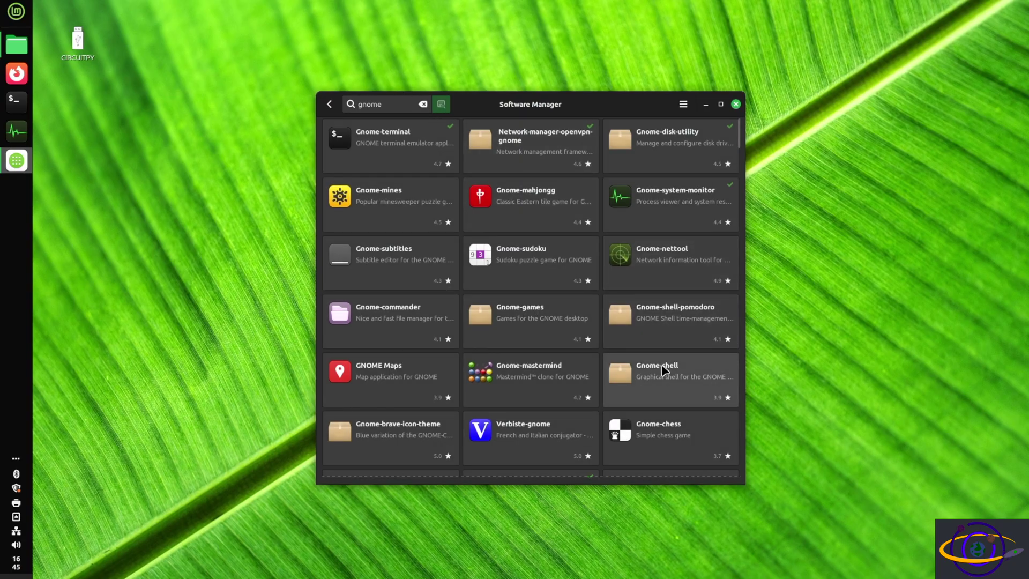
scroll(665, 369, "down", 1)
scroll(670, 377, "down", 1)
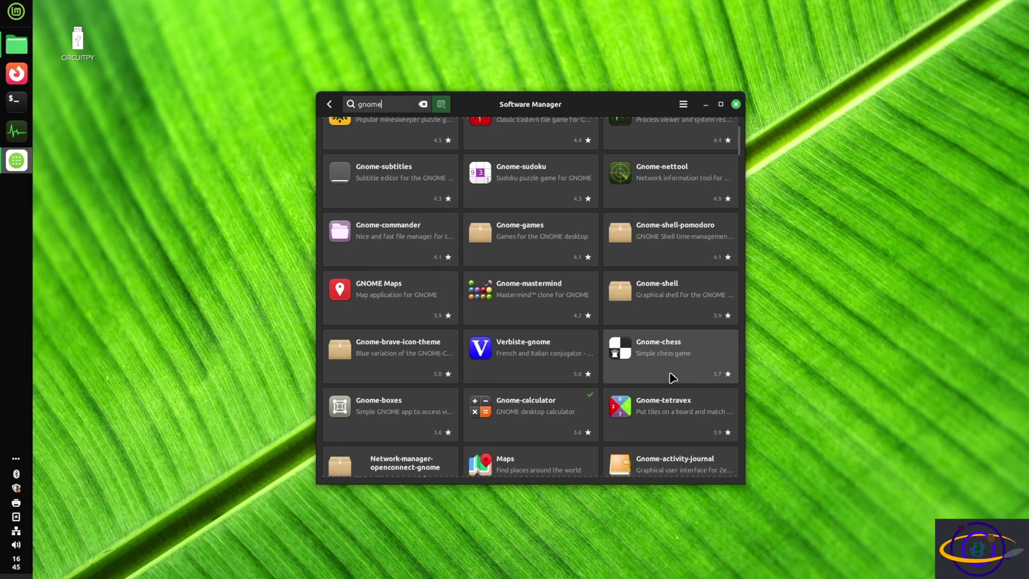
scroll(673, 378, "down", 1)
scroll(674, 378, "down", 2)
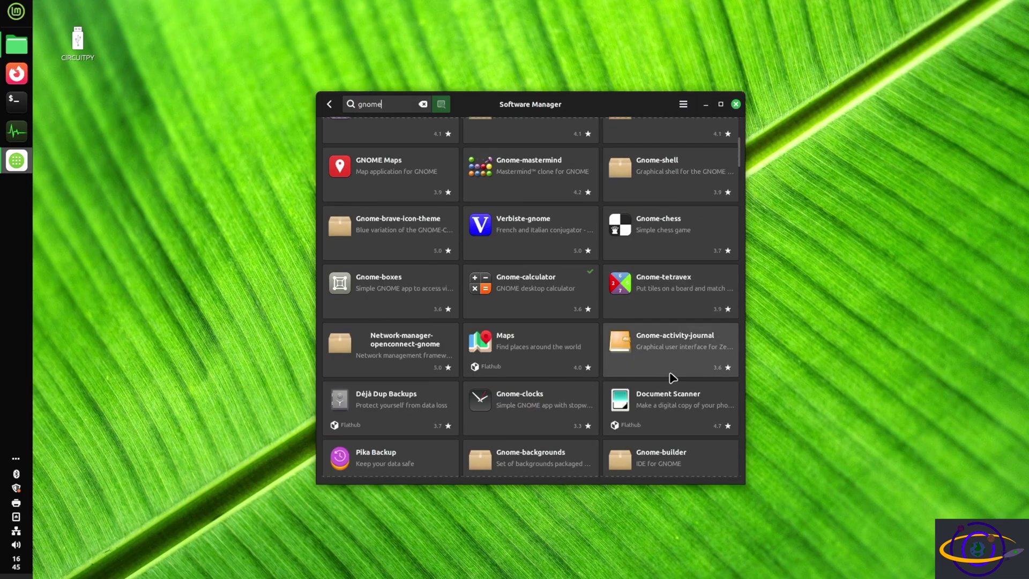
scroll(670, 378, "down", 3)
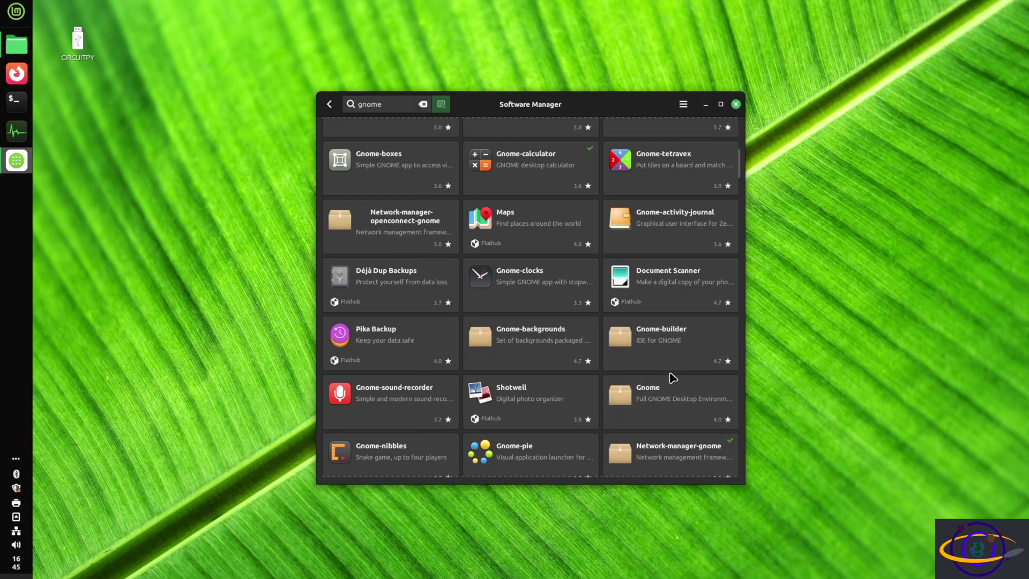
left_click(663, 413)
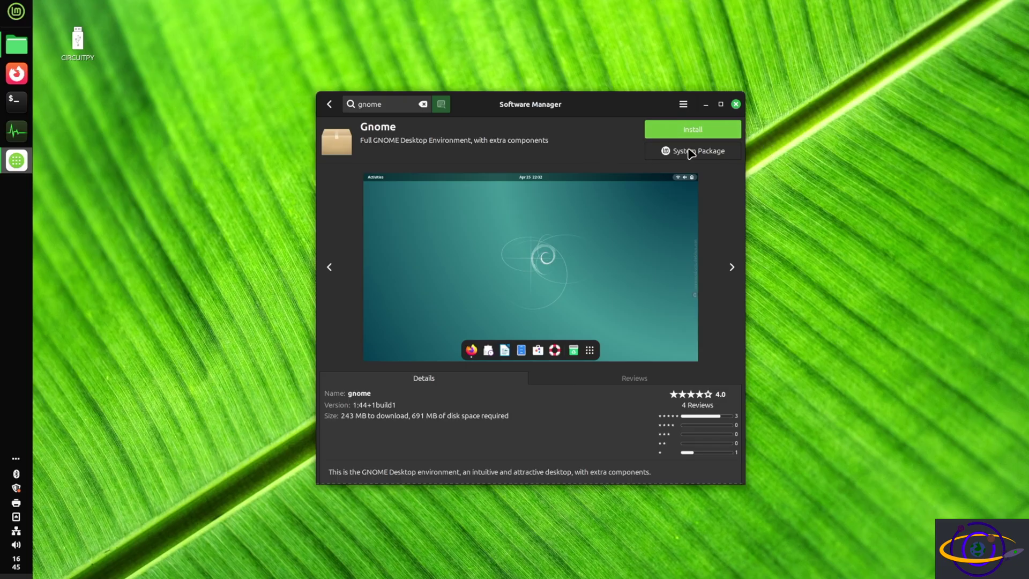
Start installing the Gnome system package, accept the additional changes, and authenticate with the account password.
left_click(694, 130)
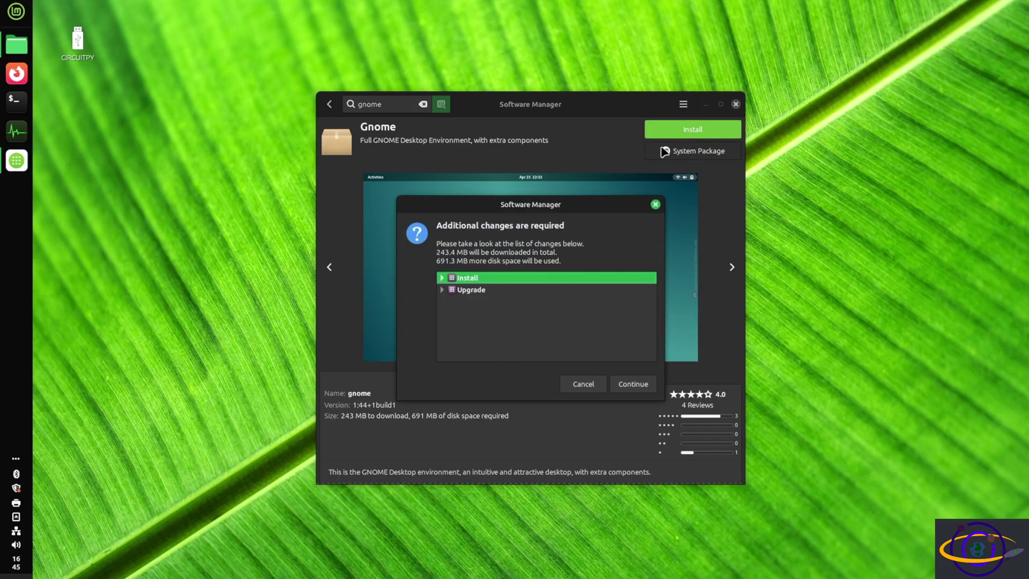
left_click(635, 387)
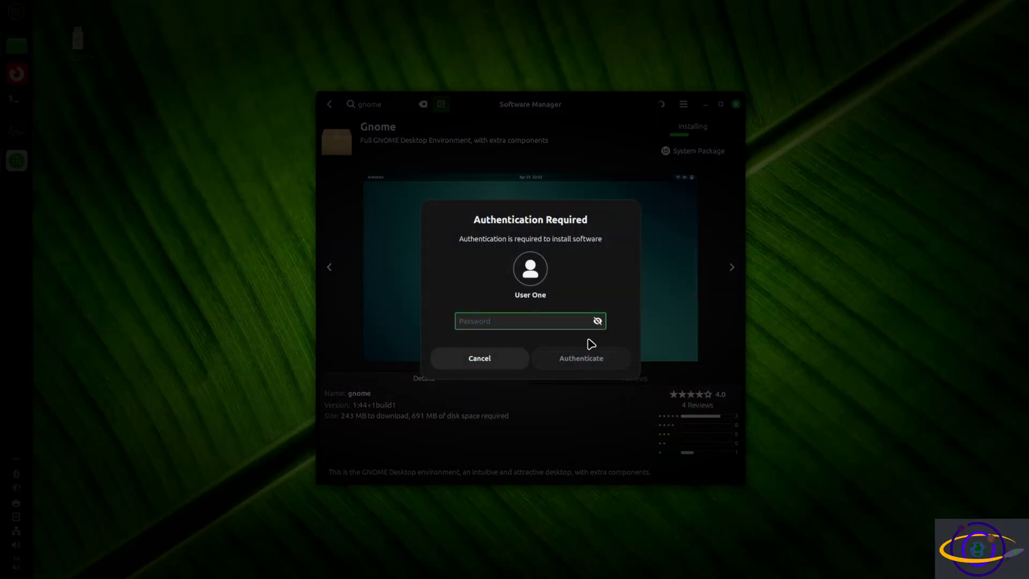
type("•••••••••••")
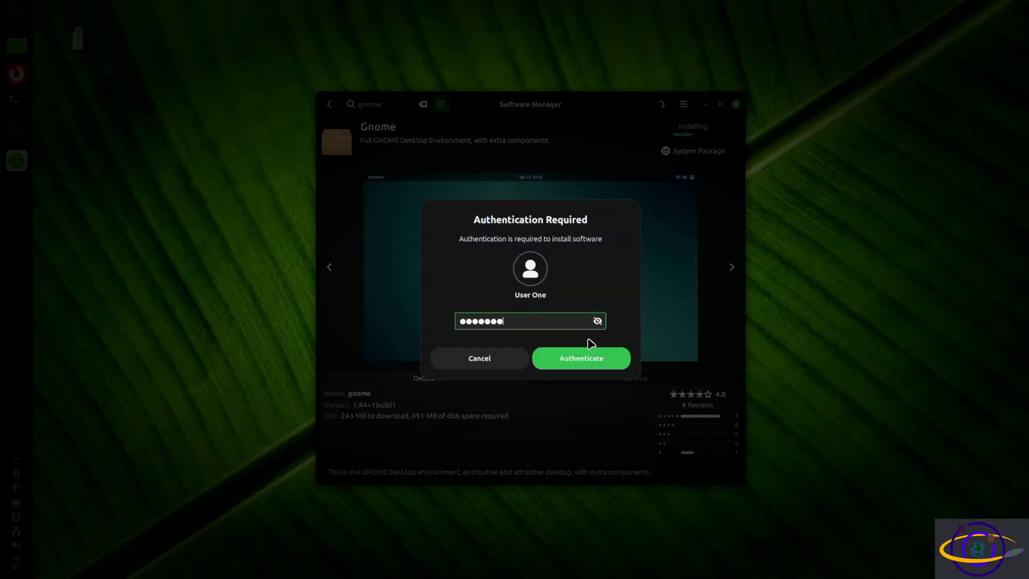
type("•")
key("Return")
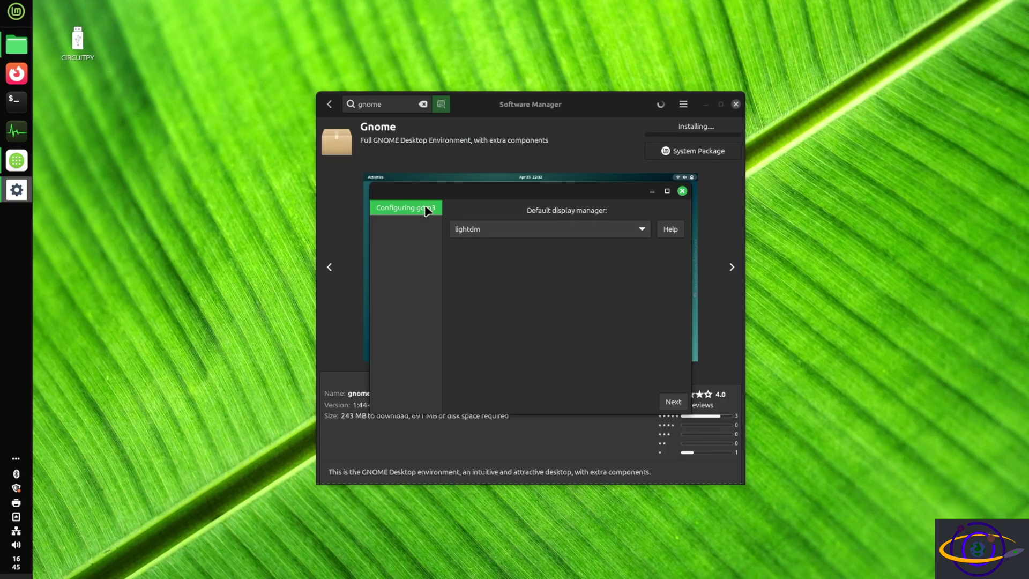
Choose lightdm as the default display manager in the gdm3 configuration, and close the Software Manager.
left_click(625, 231)
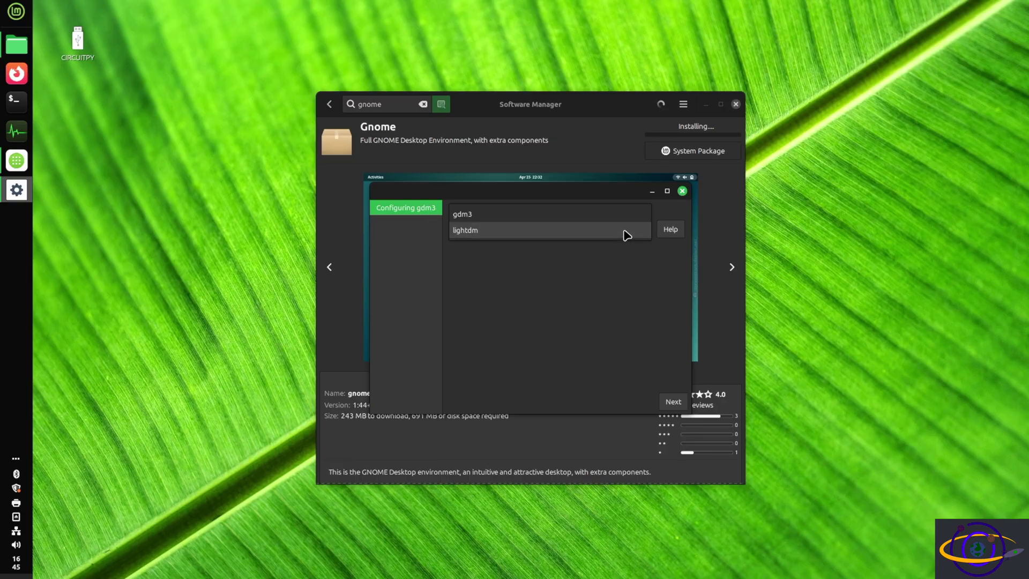
left_click(485, 231)
left_click(672, 403)
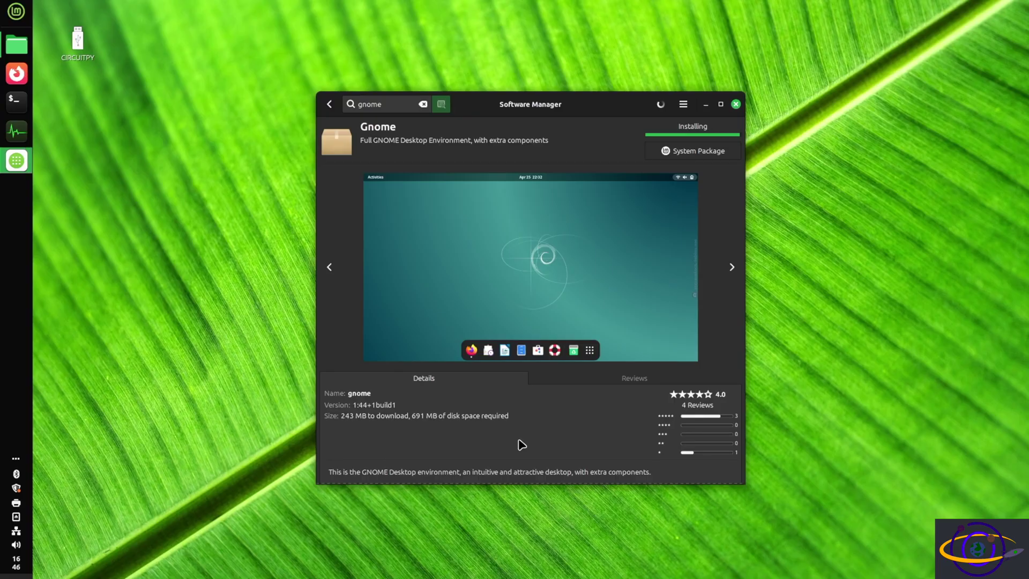
left_click(735, 104)
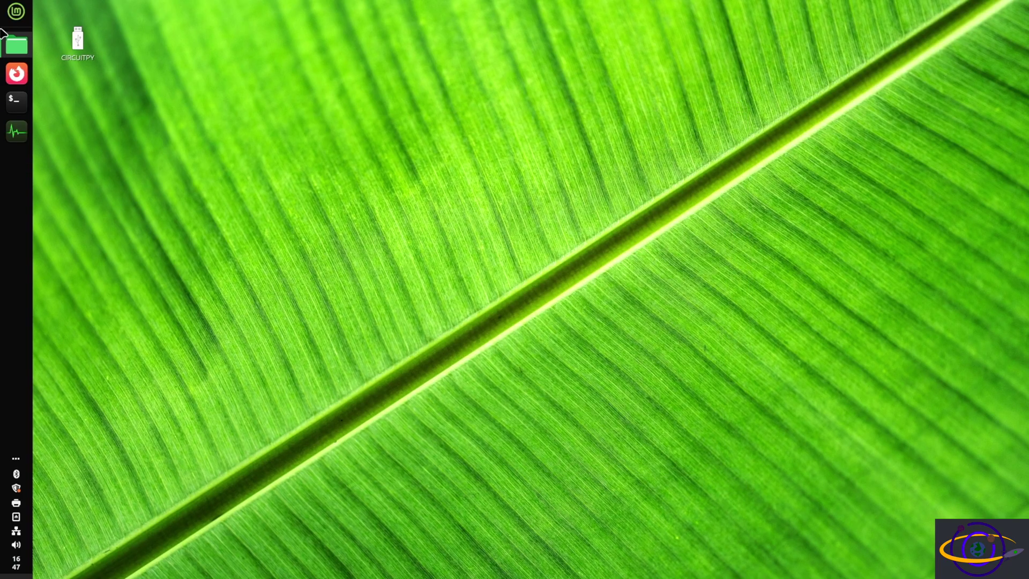
Log out of the current desktop session and log back in with the GNOME desktop environment.
left_click(16, 10)
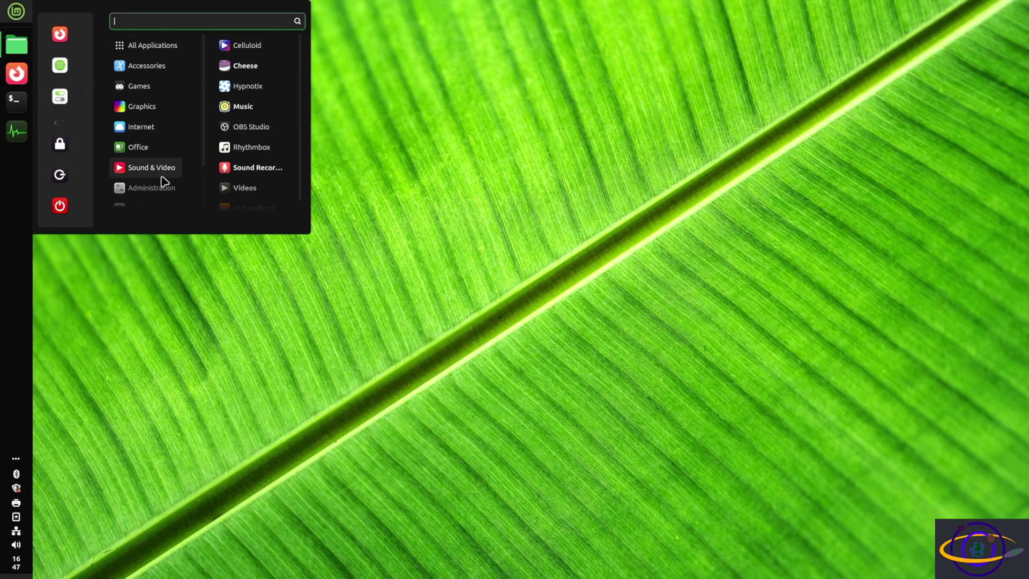
left_click(60, 175)
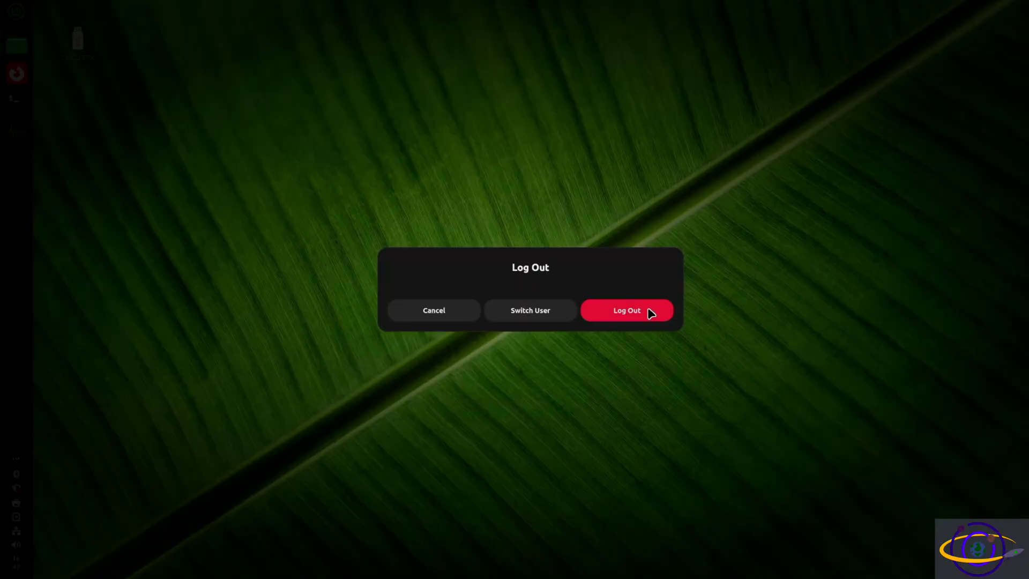
left_click(616, 310)
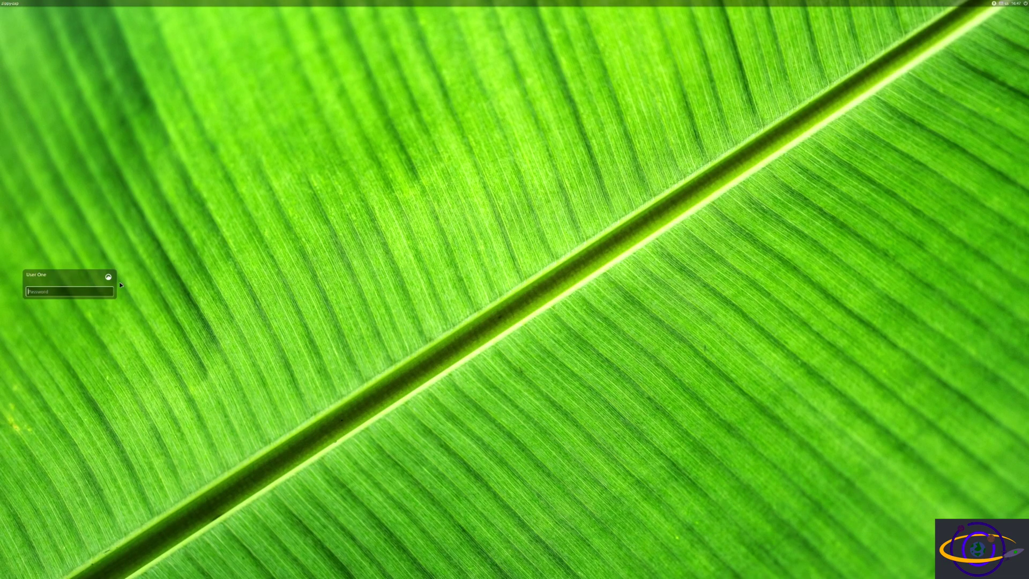
left_click(108, 277)
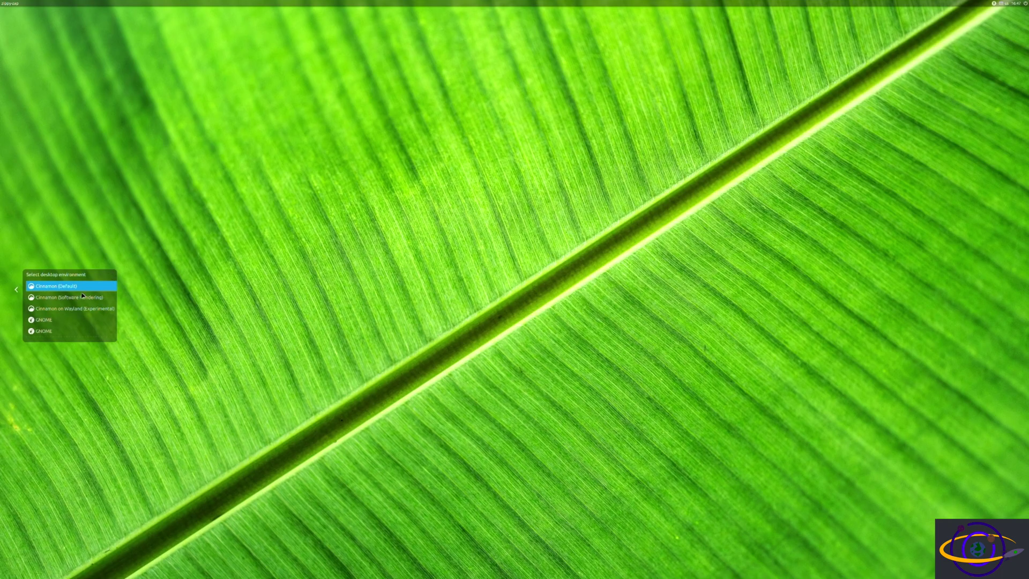
left_click(41, 323)
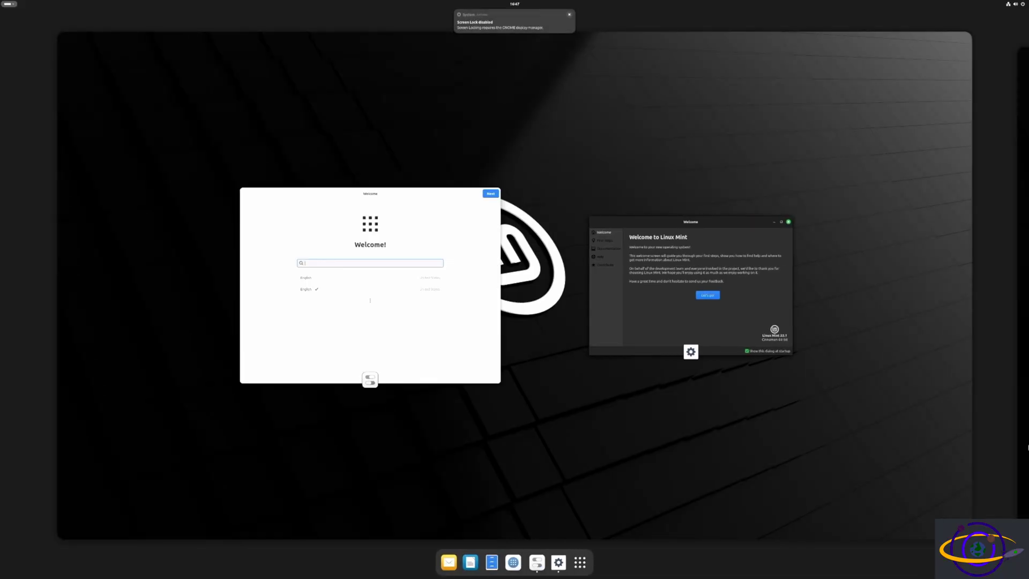
Disable showing the Linux Mint welcome dialog at startup and close the dialog.
left_click(772, 351)
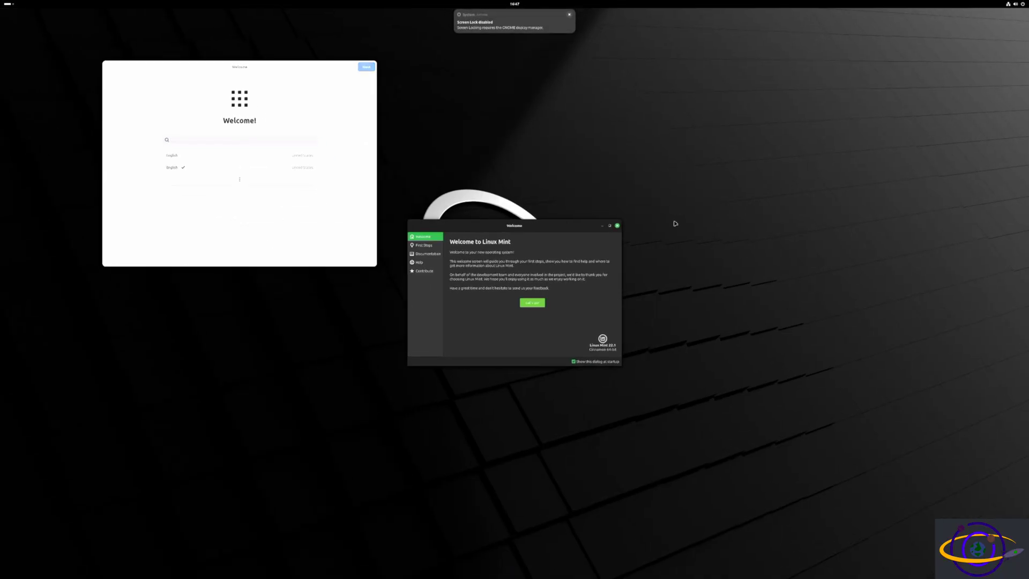
left_click(574, 362)
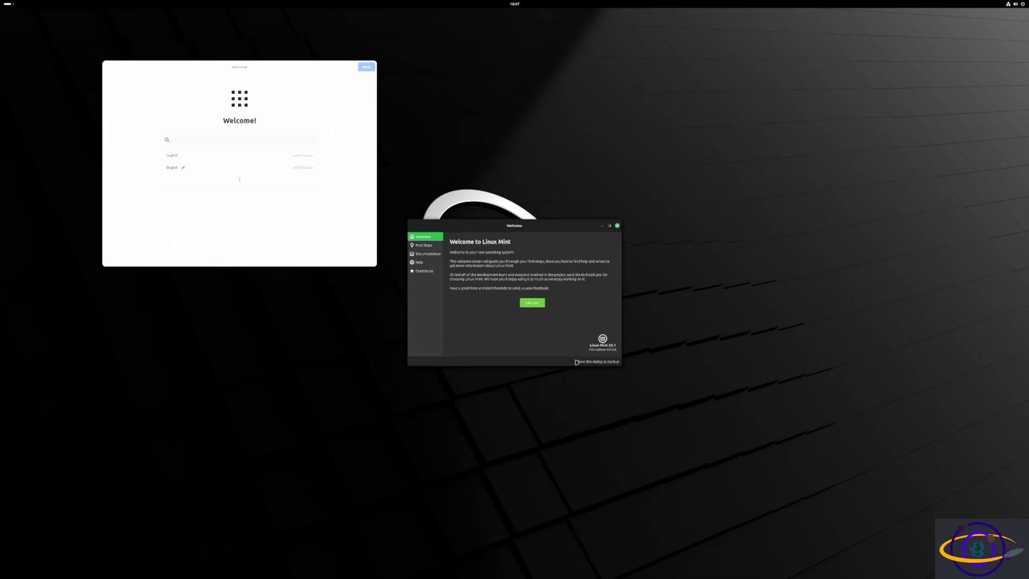
left_click(617, 225)
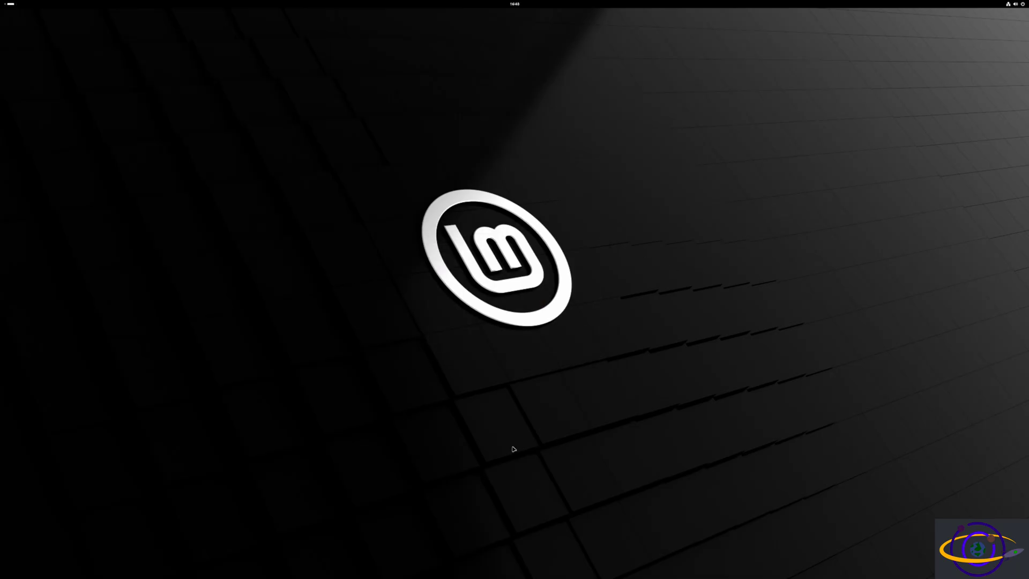
Open the Software app from the dash to view its Explore page, and close it.
key("super")
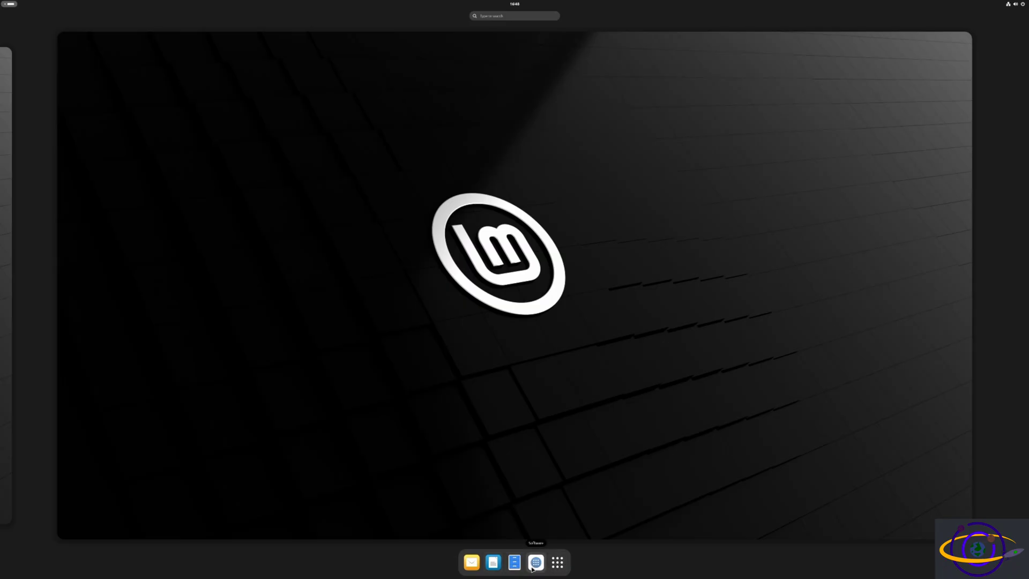
left_click(557, 561)
left_click(558, 563)
left_click(541, 565)
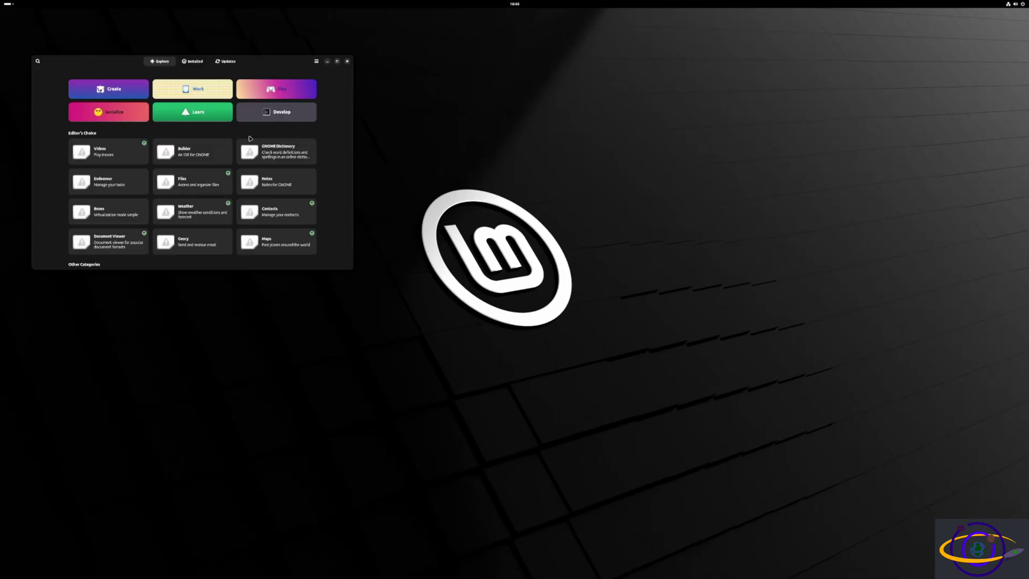
left_click(347, 62)
Open the Files app from the dash to view the Home folder, and close it.
key("super")
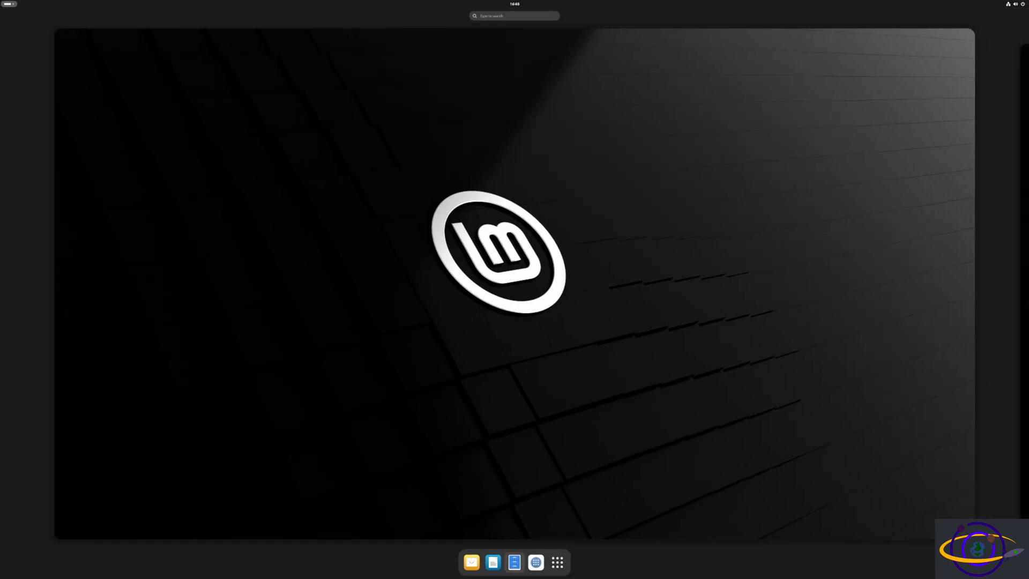
left_click(517, 572)
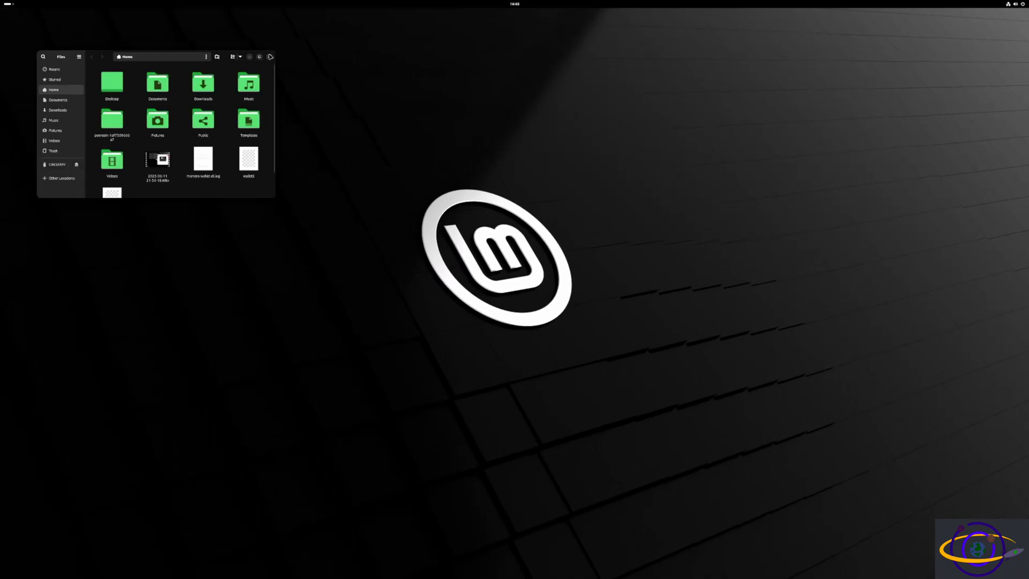
left_click(270, 57)
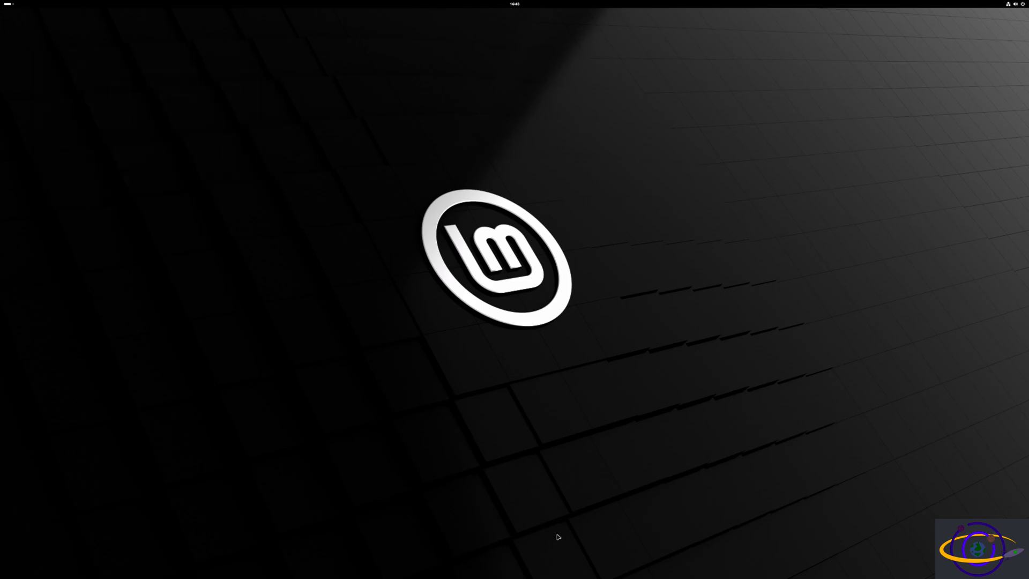
Launch LibreOffice Writer from the dash to view a blank document, and close its window from the overview.
key("super")
left_click(496, 570)
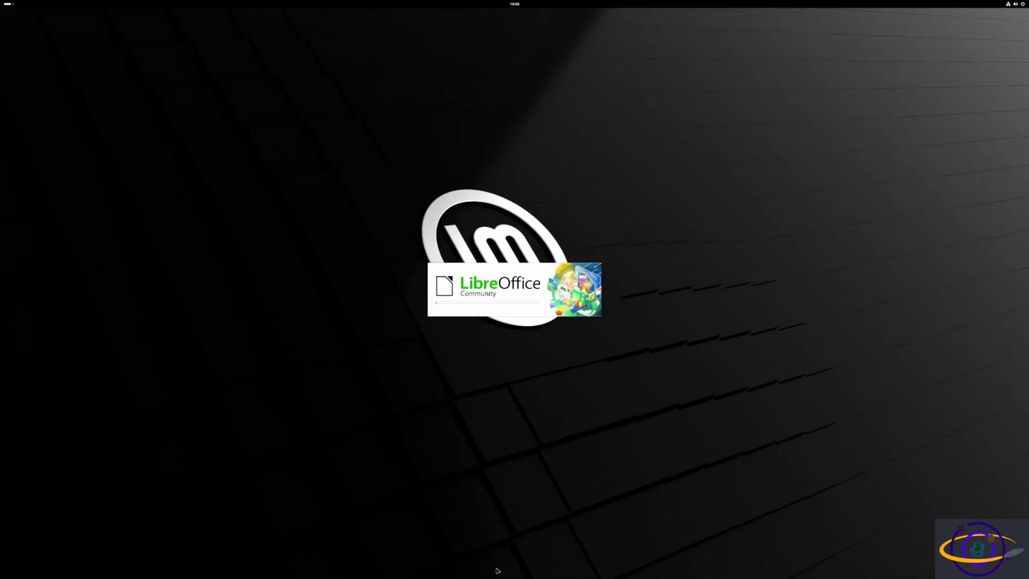
key("super")
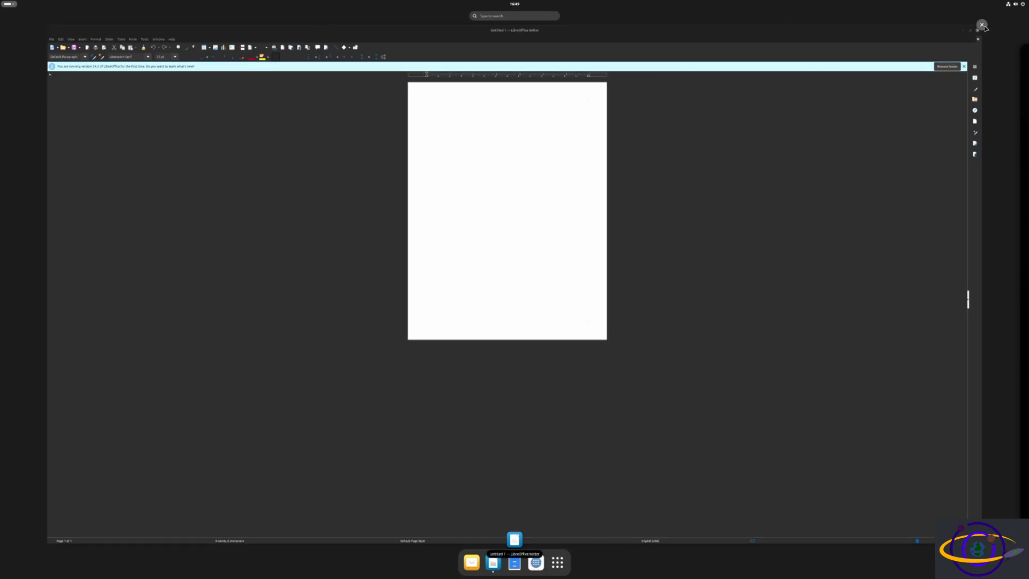
left_click(982, 24)
Launch Terminal from the application grid and enlarge its window to roughly twice its width and height.
left_click(557, 568)
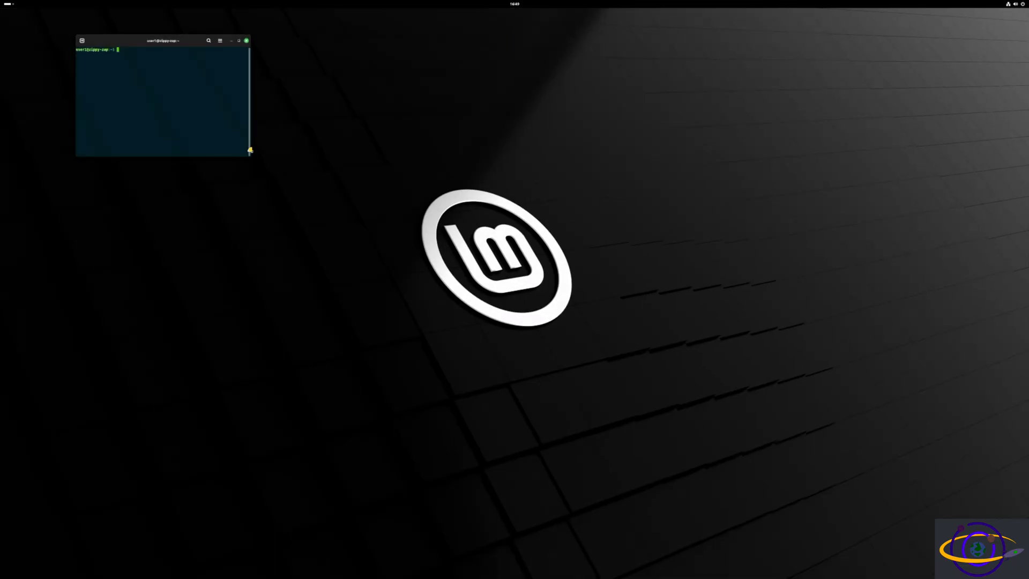
left_click_drag(249, 156, 455, 344)
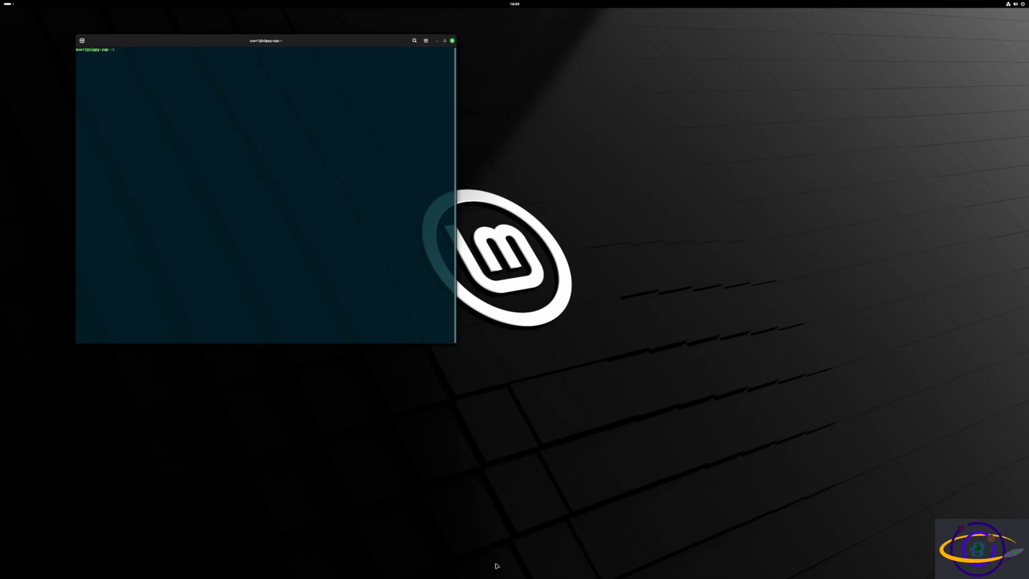
Search the applications for "fire" and pin Firefox Web Browser to the dash between Software and Terminal.
key("super")
left_click(569, 561)
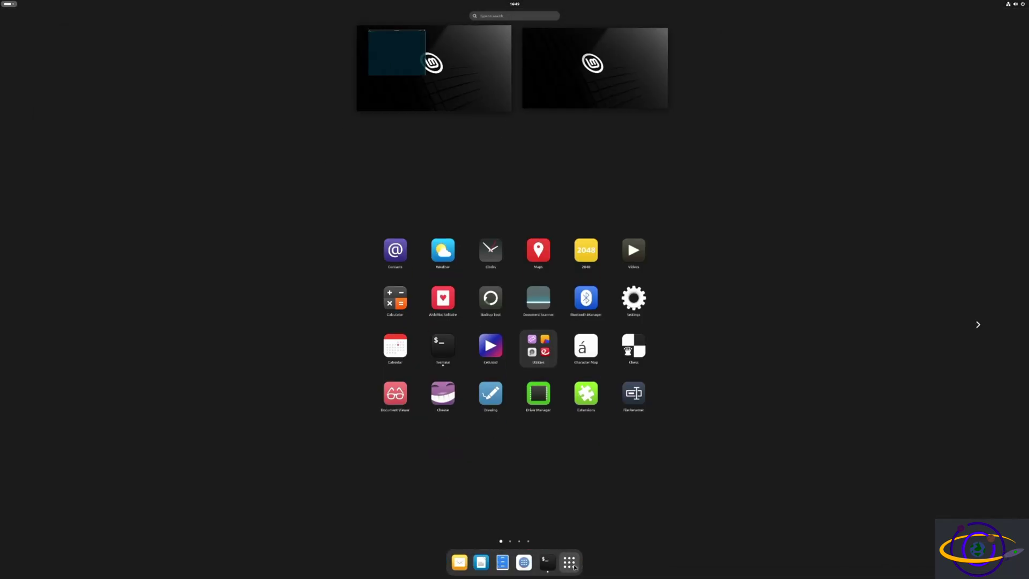
type("fire")
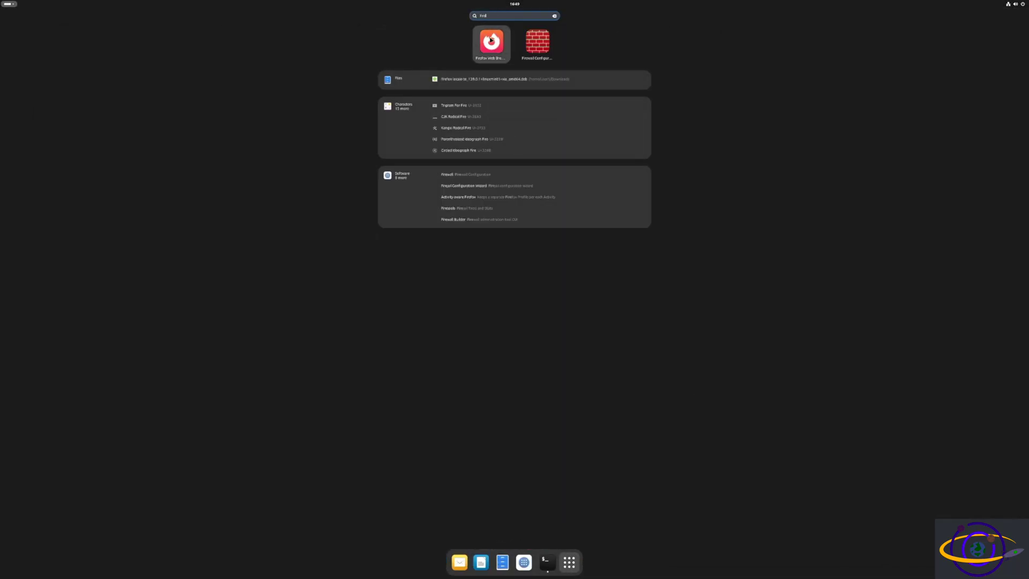
left_click_drag(492, 40, 537, 560)
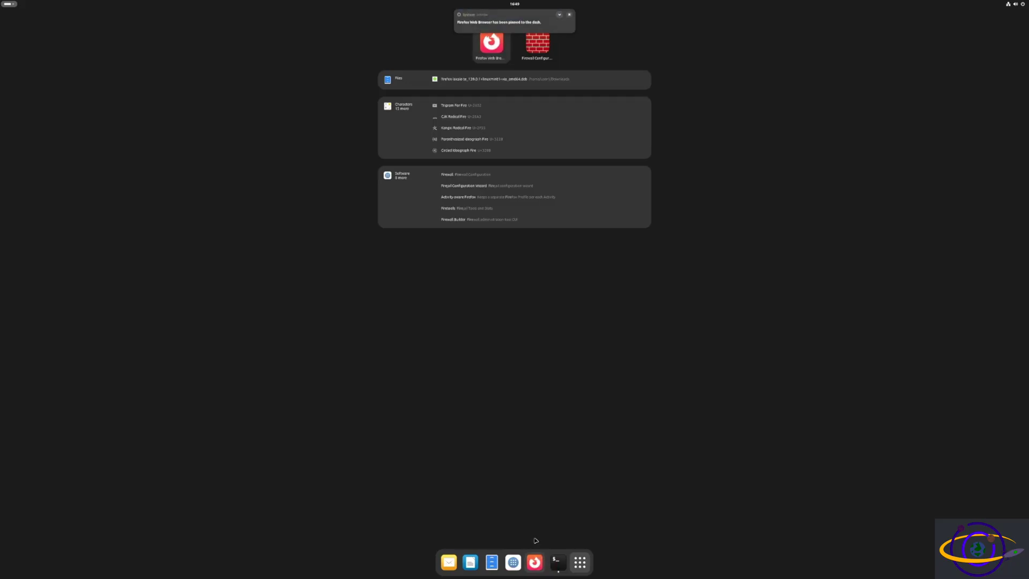
Pin Terminal from the application grid to the dash, directly after Firefox.
type("te")
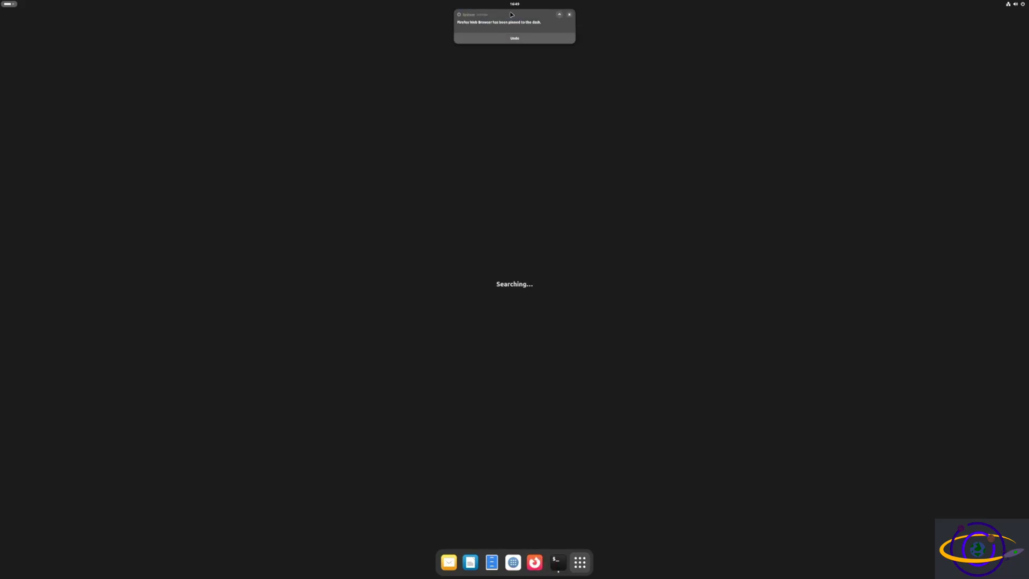
key("Escape")
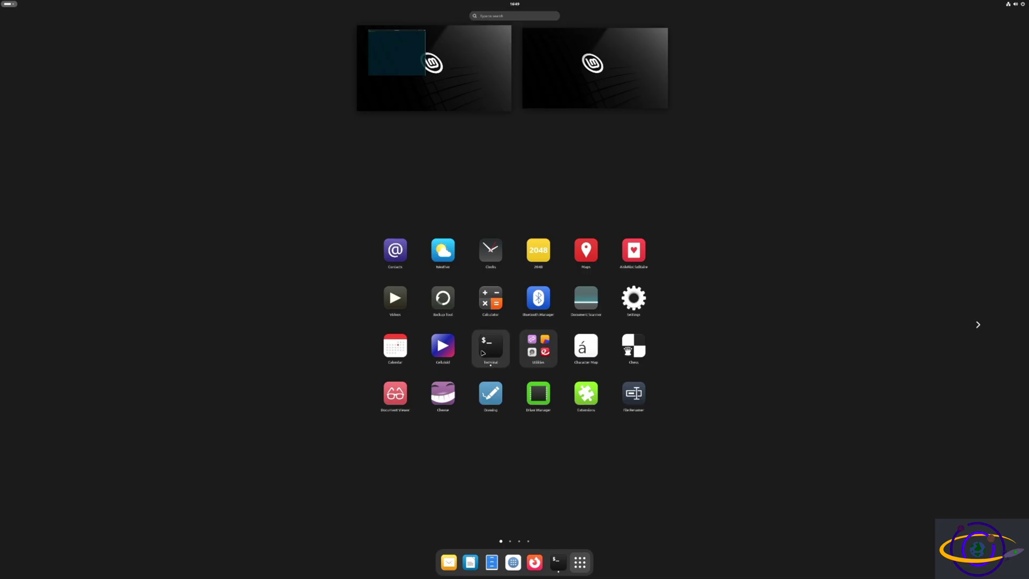
left_click_drag(490, 347, 552, 558)
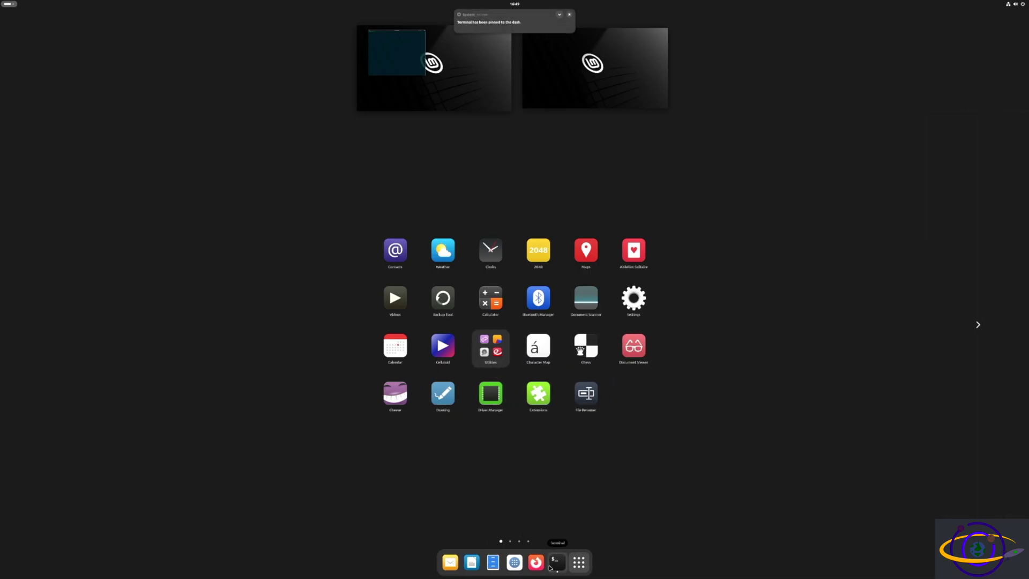
Launch Firefox from the dash and tile it to the right half of the screen, with Terminal tiled to the left half.
left_click(539, 566)
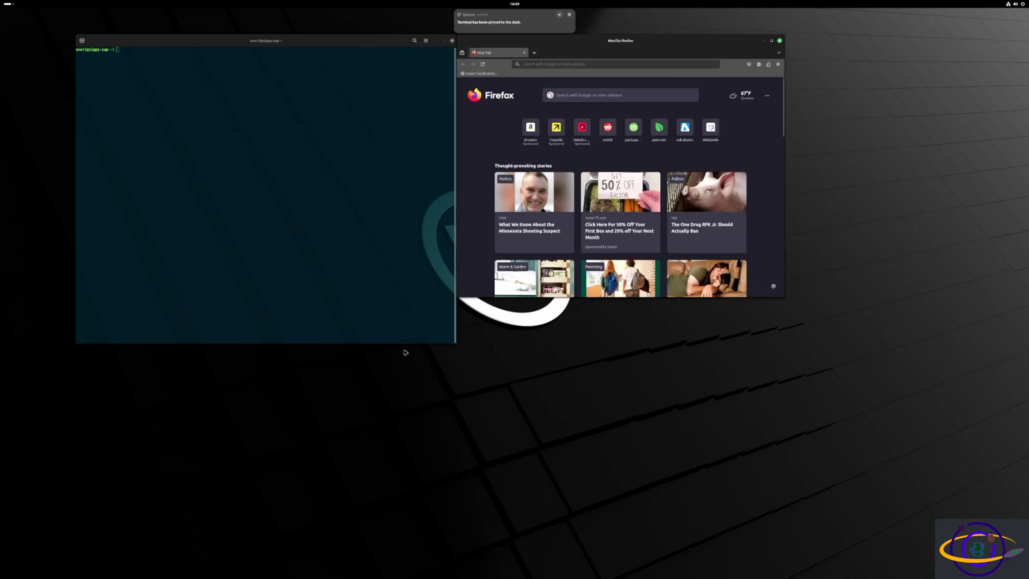
key("super+Down")
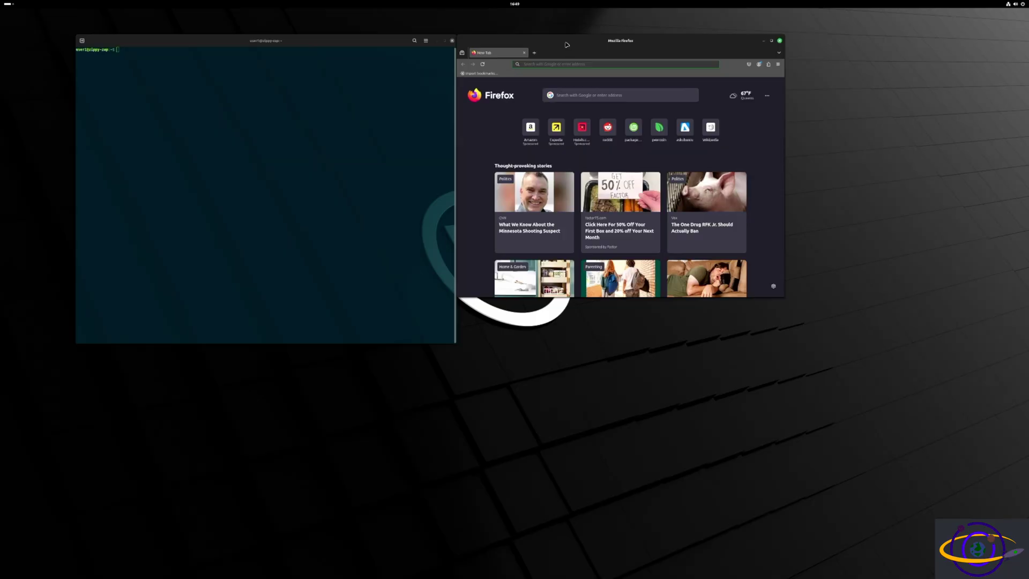
left_click_drag(567, 50, 1028, 293)
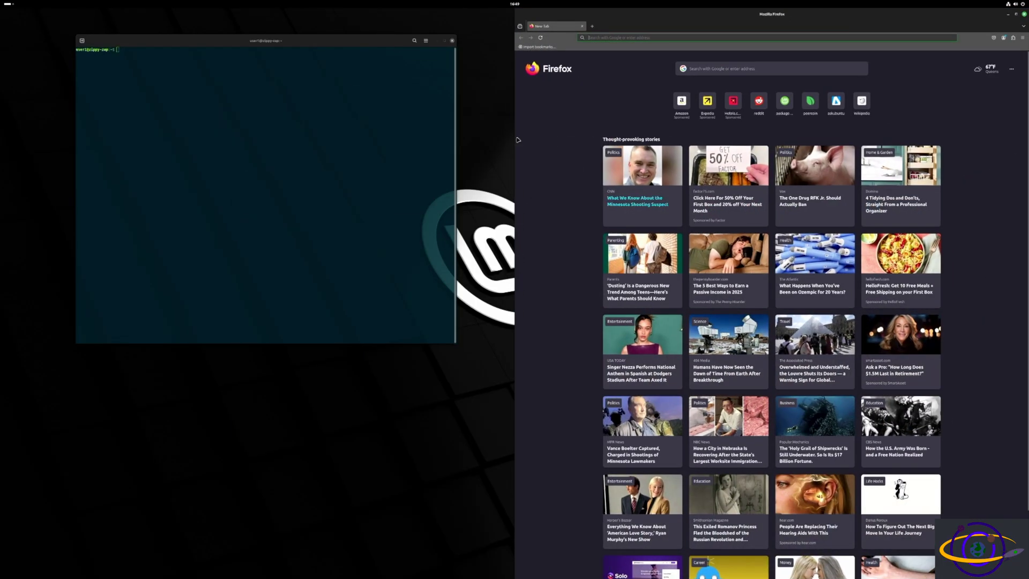
left_click_drag(391, 41, 2, 213)
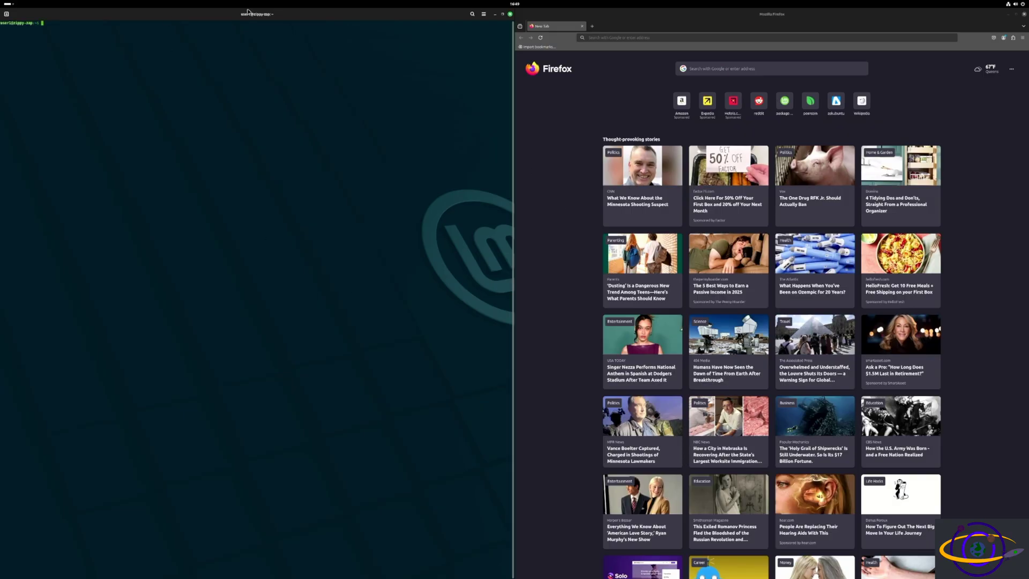
Untile the Terminal and Firefox windows into floating windows, and bring Terminal to the front.
left_click_drag(257, 14, 392, 102)
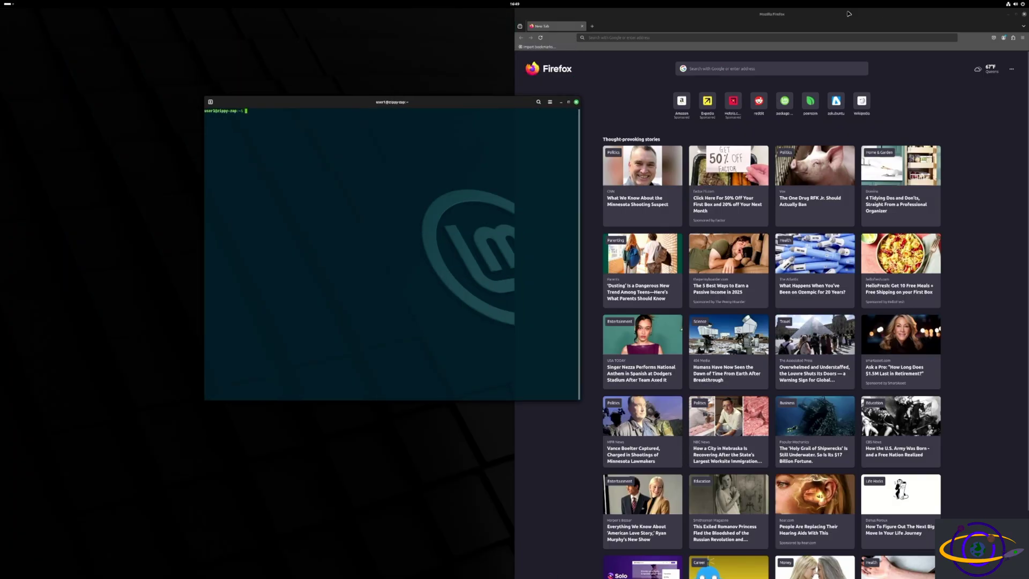
left_click_drag(985, 21, 825, 214)
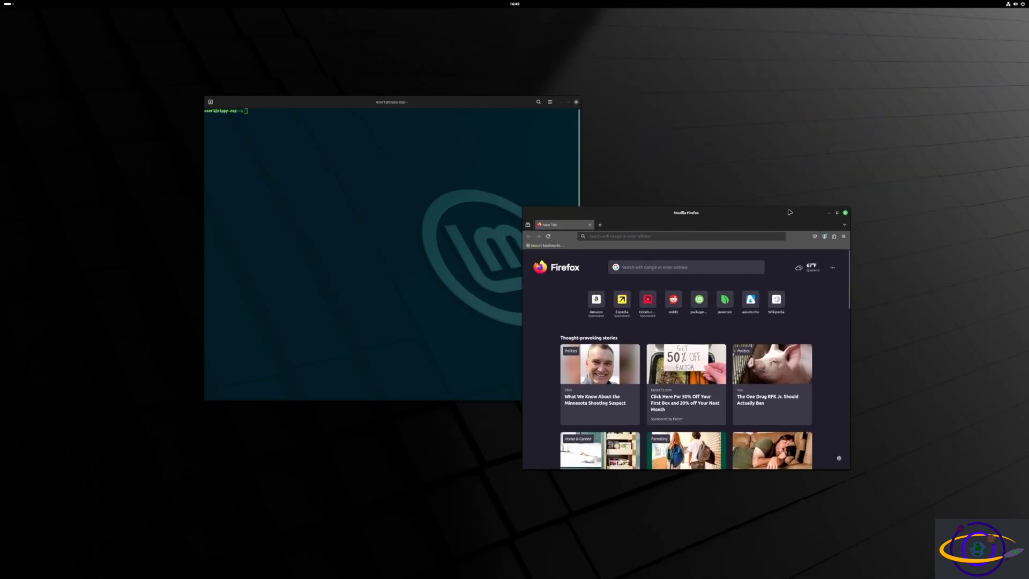
left_click(457, 163)
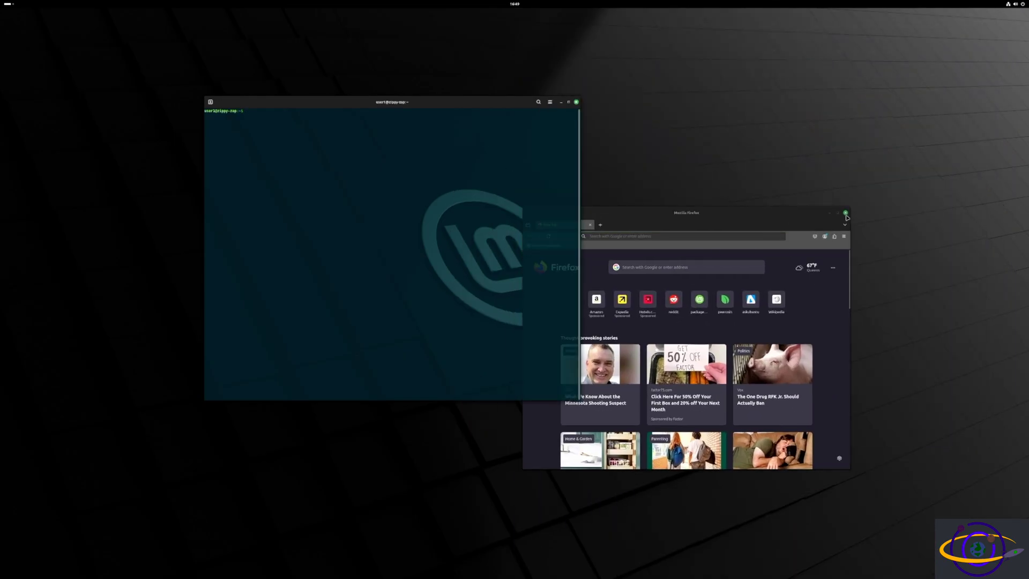
Tile Firefox to the right half of the screen, move it to the left half, and close it.
left_click_drag(748, 224, 1027, 377)
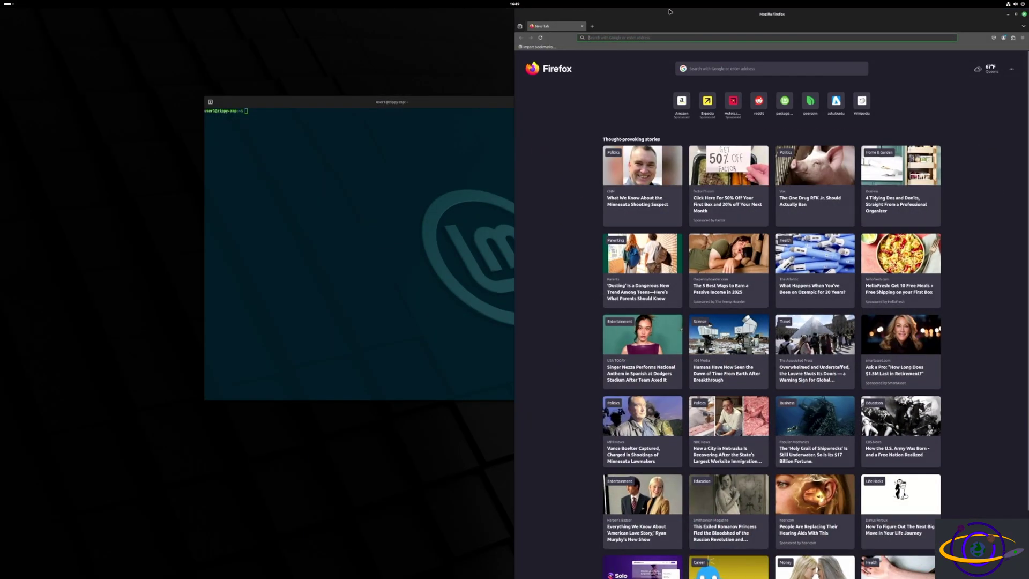
left_click_drag(670, 11, 1, 132)
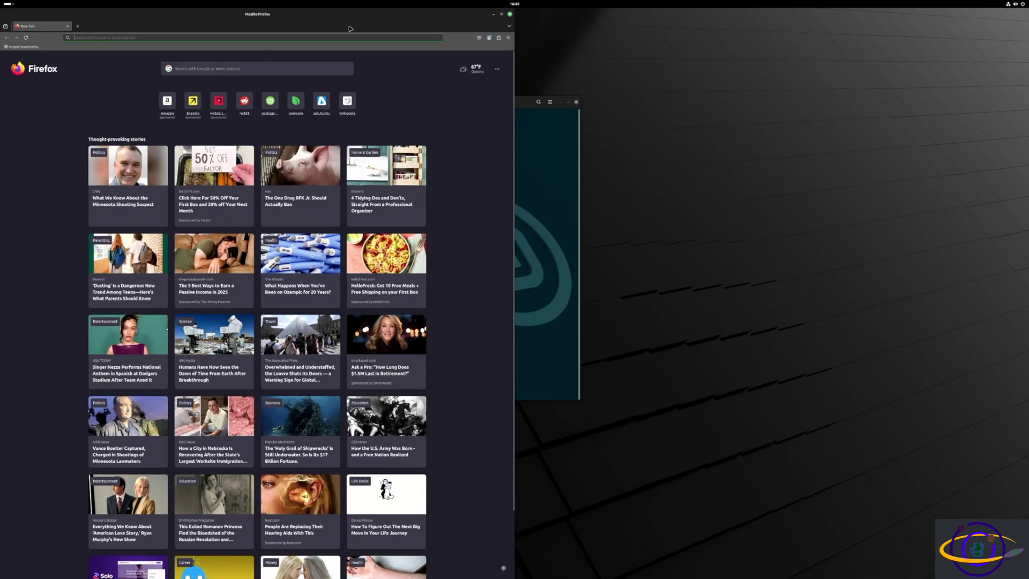
left_click(510, 14)
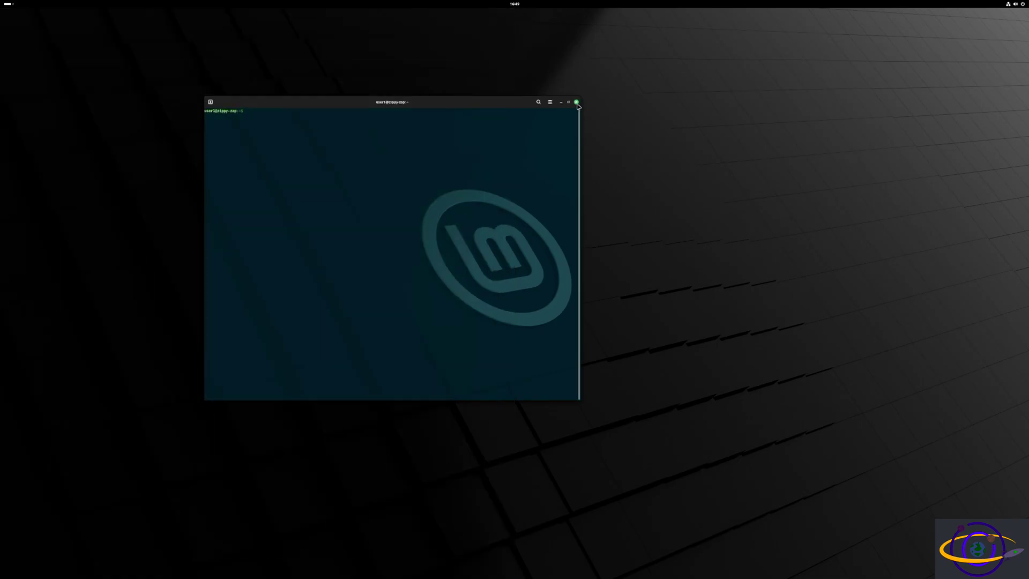
Cycle the Terminal window through maximized, half-screen and restored sizes, and leave it maximized.
key("super+Up")
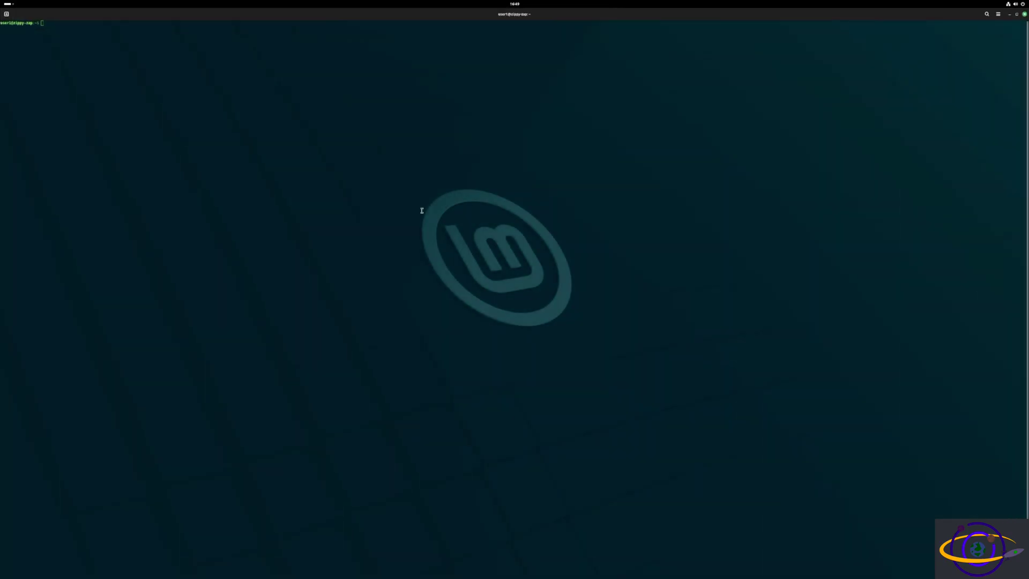
key("super+Down")
key("super+Left")
key("super+Right")
key("super+Down")
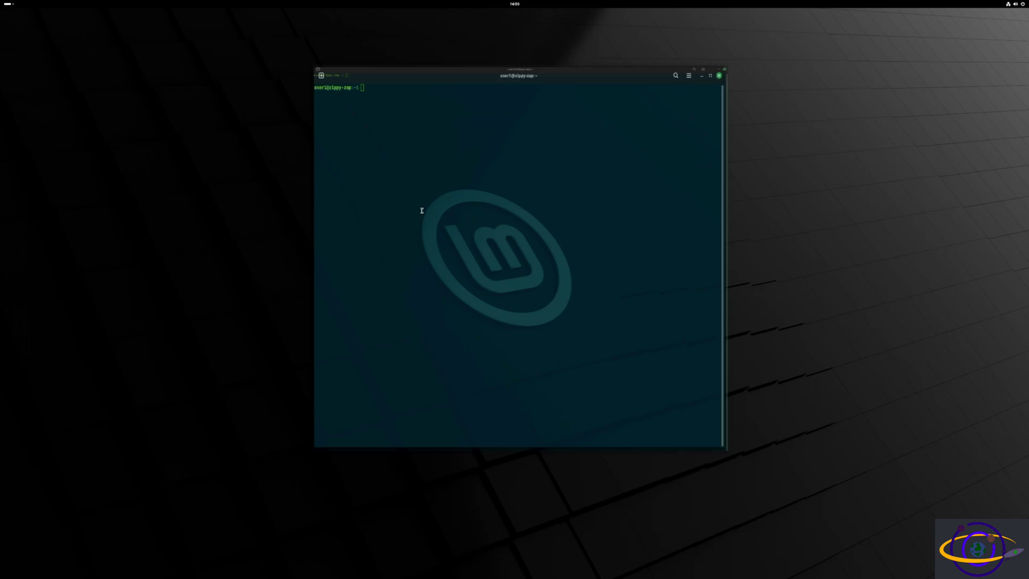
left_click_drag(242, 105, 487, 245)
double_click(487, 244)
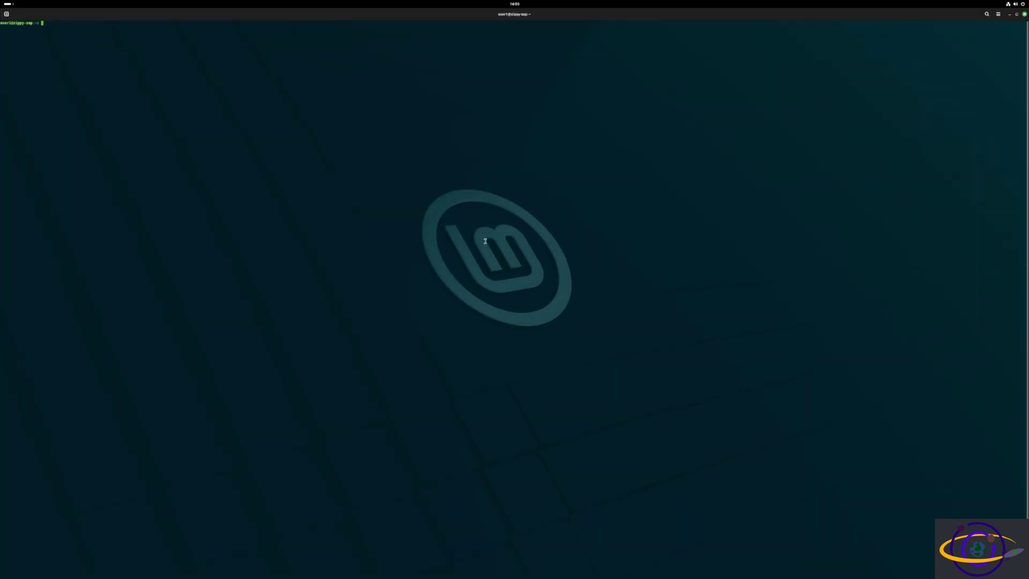
Move the Terminal window into a new workspace between the two existing ones.
key("super")
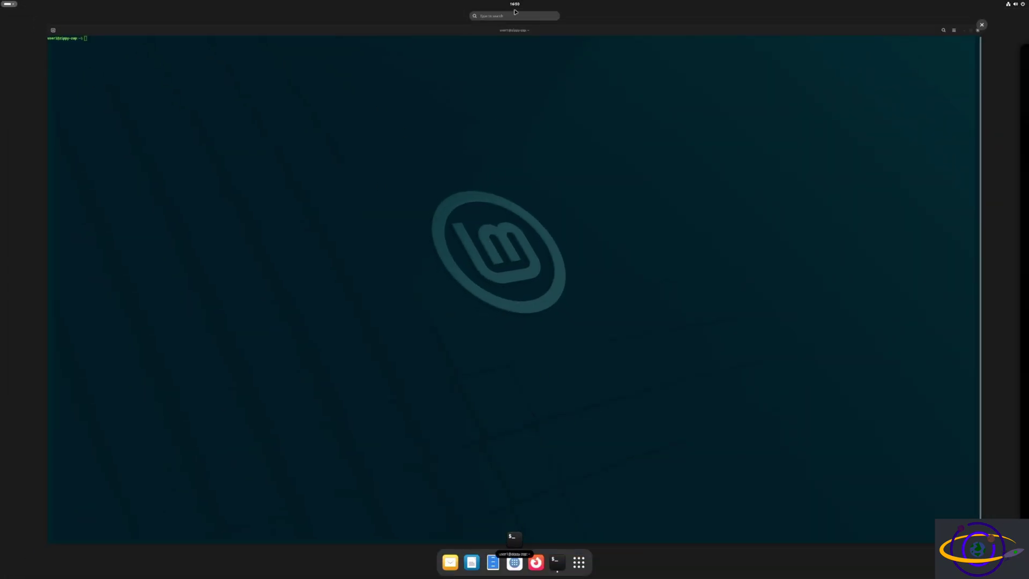
left_click(579, 562)
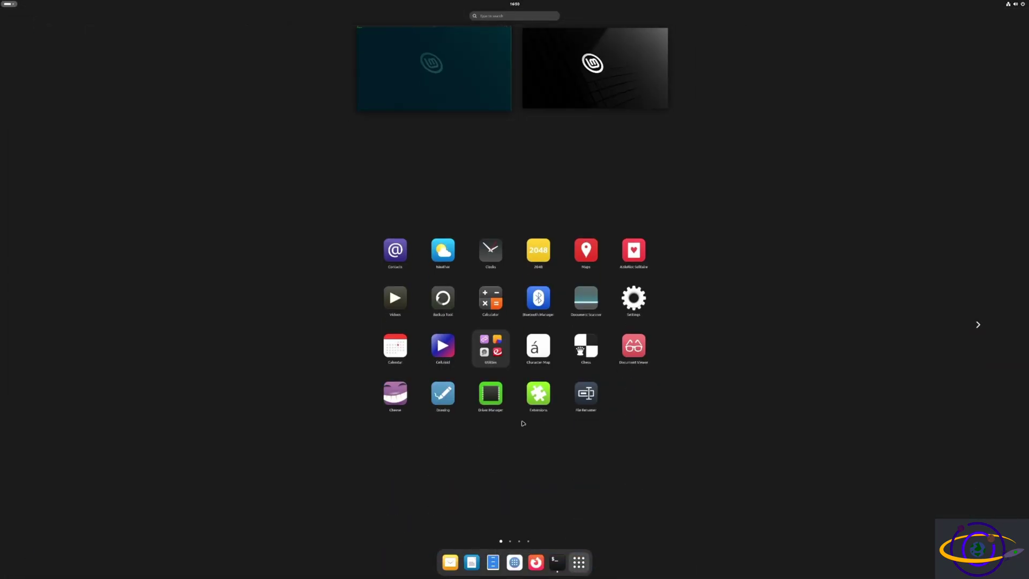
left_click_drag(424, 30, 596, 111)
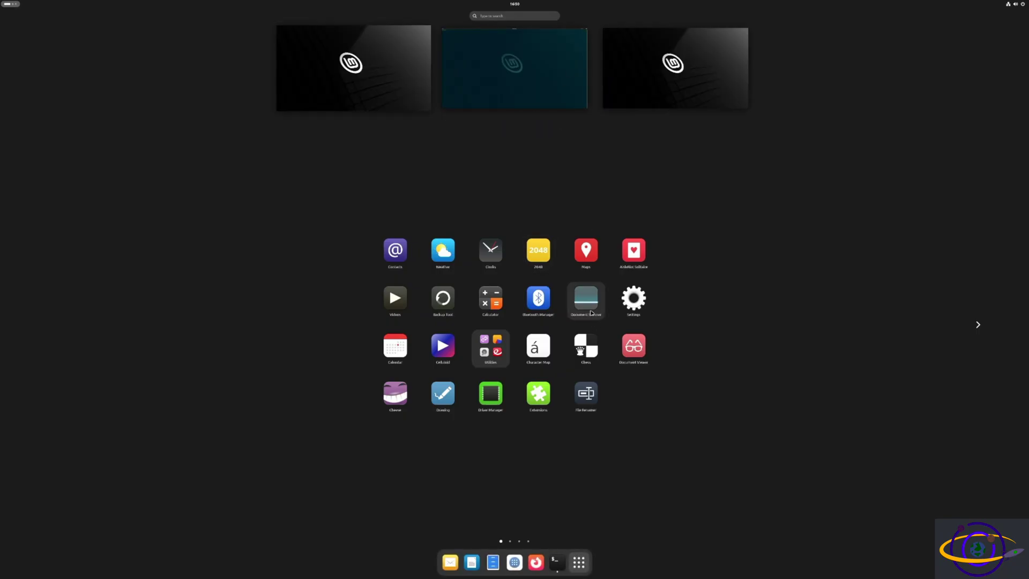
Launch Calculator on the first workspace and move its window into a new workspace after the Terminal workspace.
left_click(490, 299)
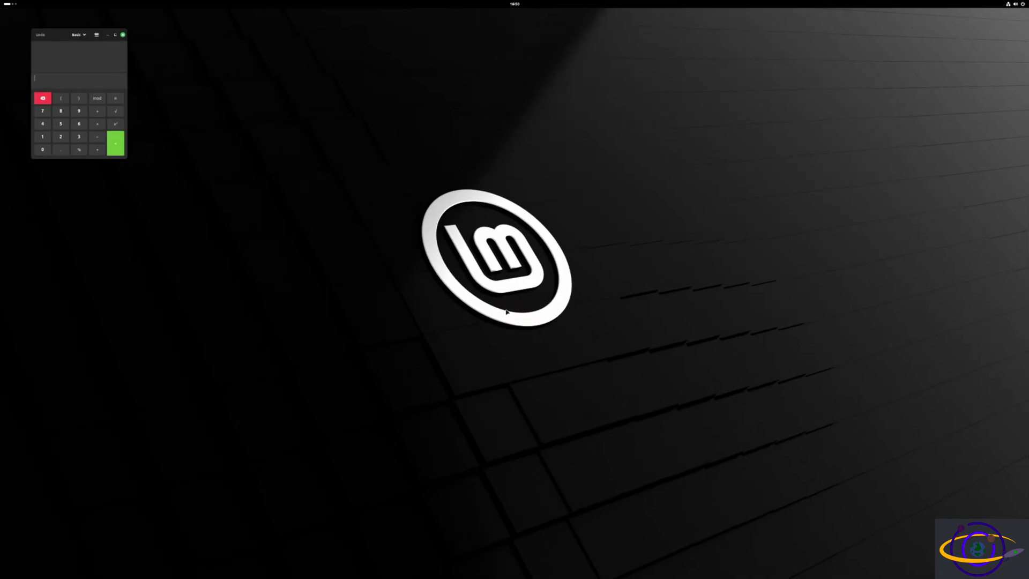
key("super")
left_click(590, 562)
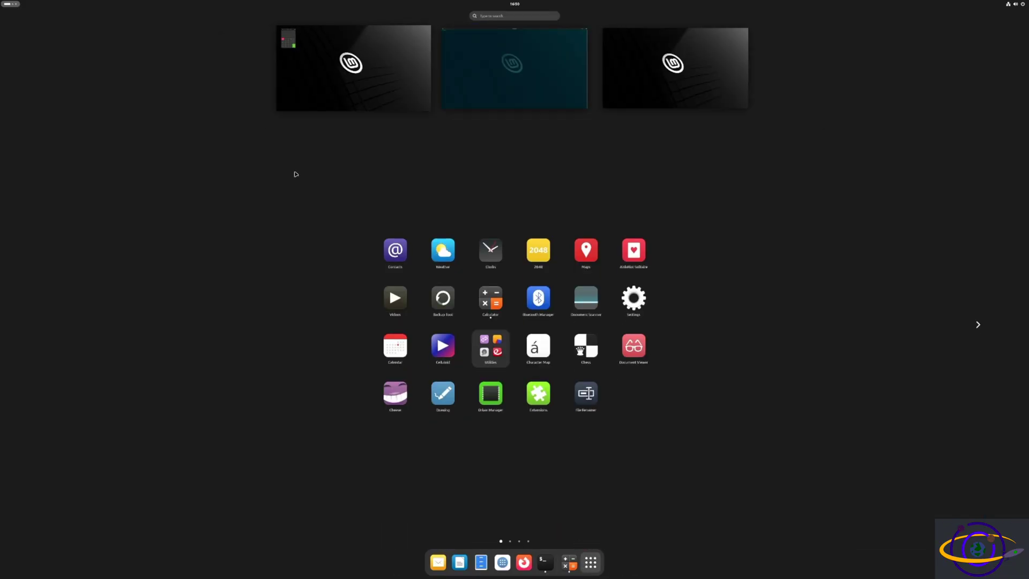
left_click_drag(296, 44, 680, 100)
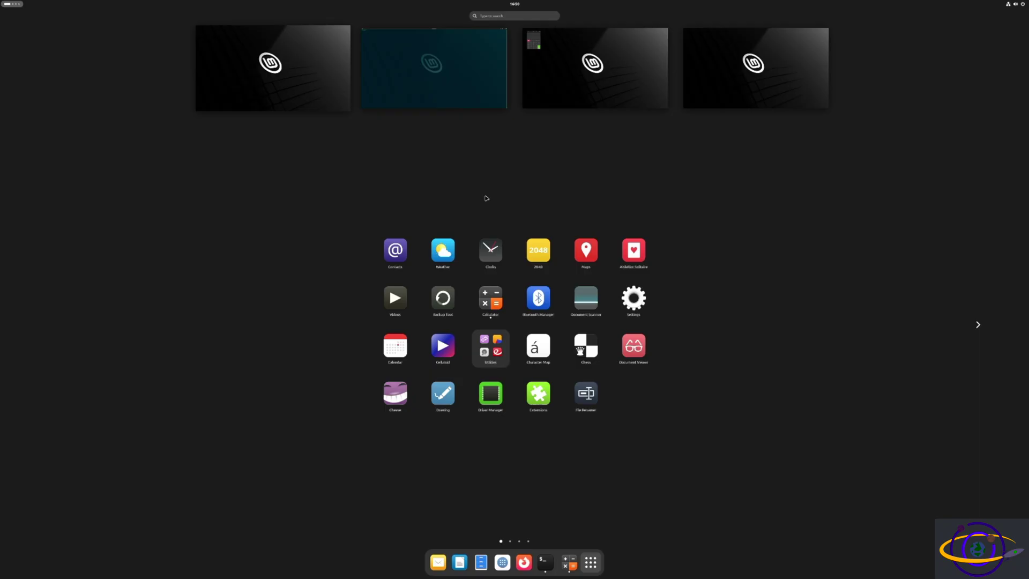
key("Escape")
Show the activities overview with its workspaces, and log out of the GNOME session.
mouse_move(0, 0)
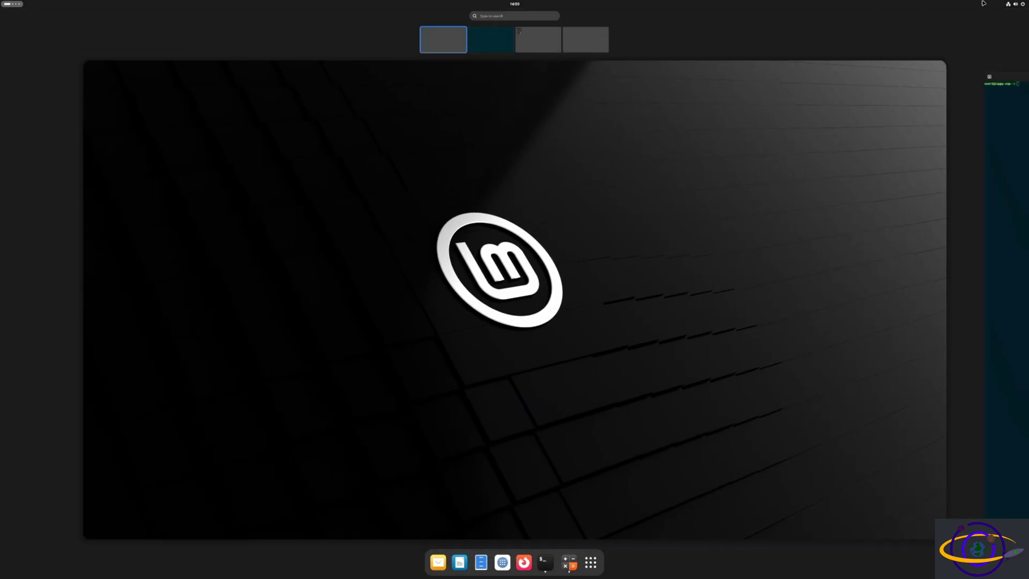
left_click(1012, 4)
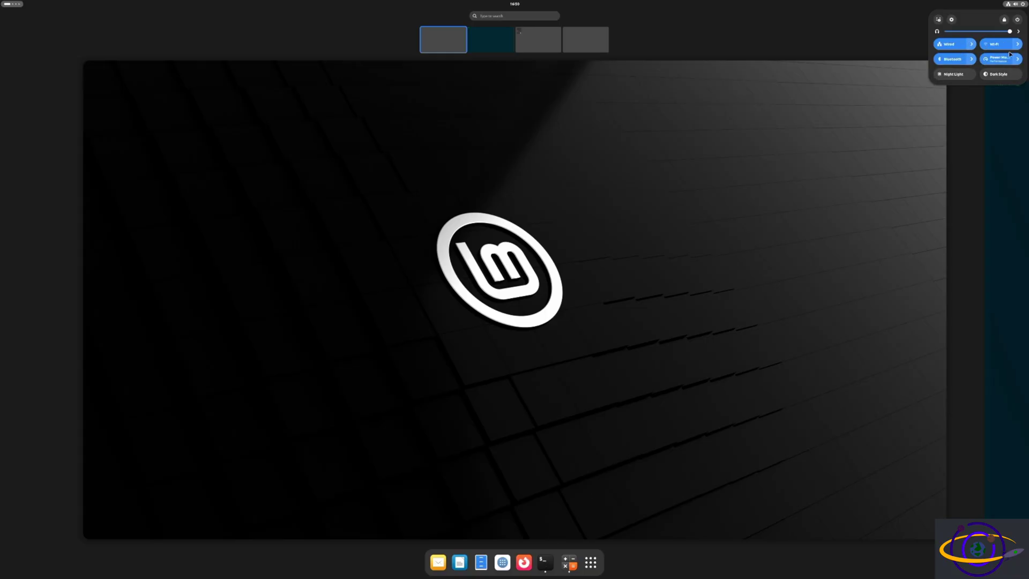
left_click(1018, 20)
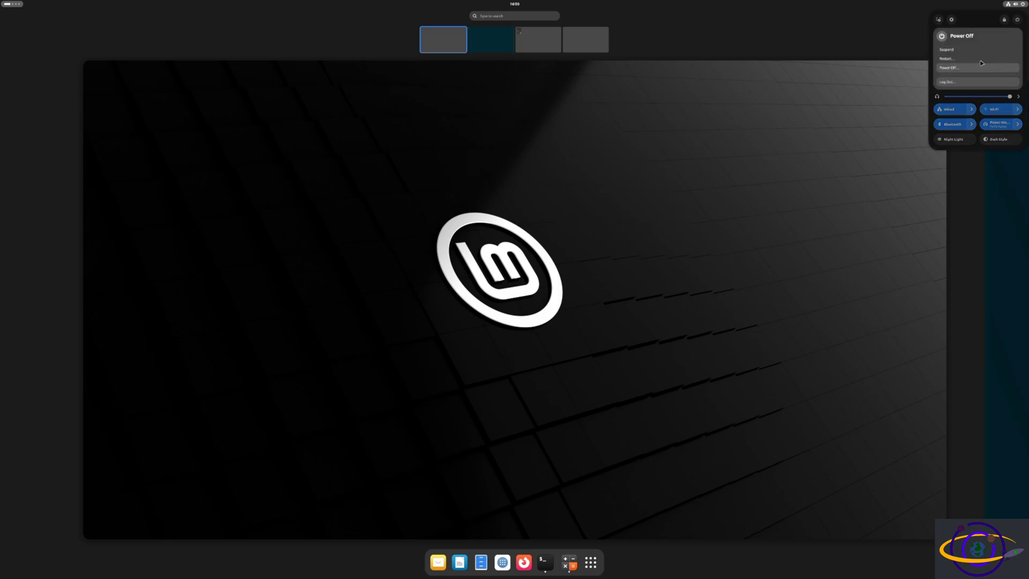
left_click(947, 83)
left_click(541, 307)
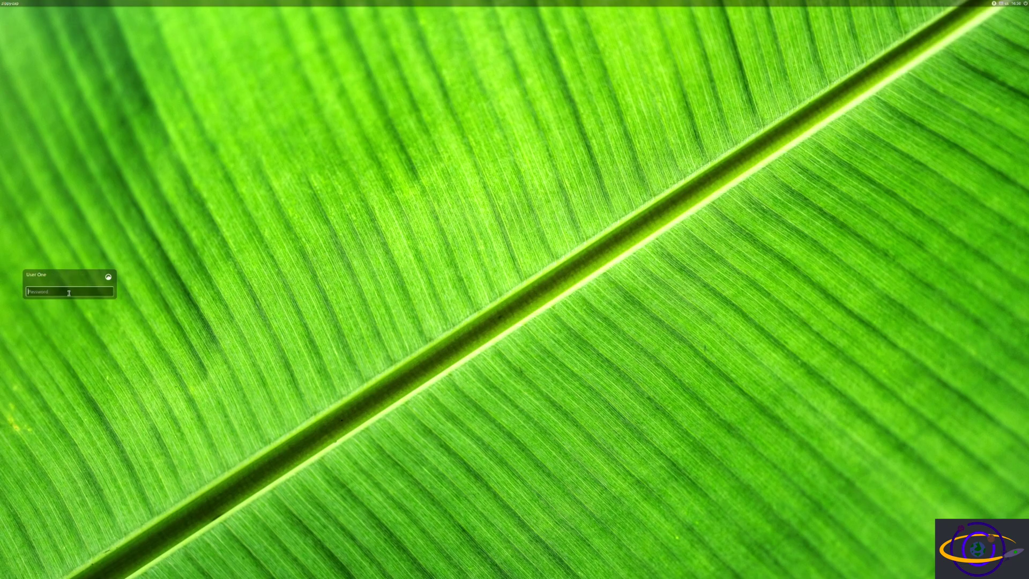
Log in to the original Linux Mint desktop with the account password, and look through its application menu.
type("•••••••••••")
key("Return")
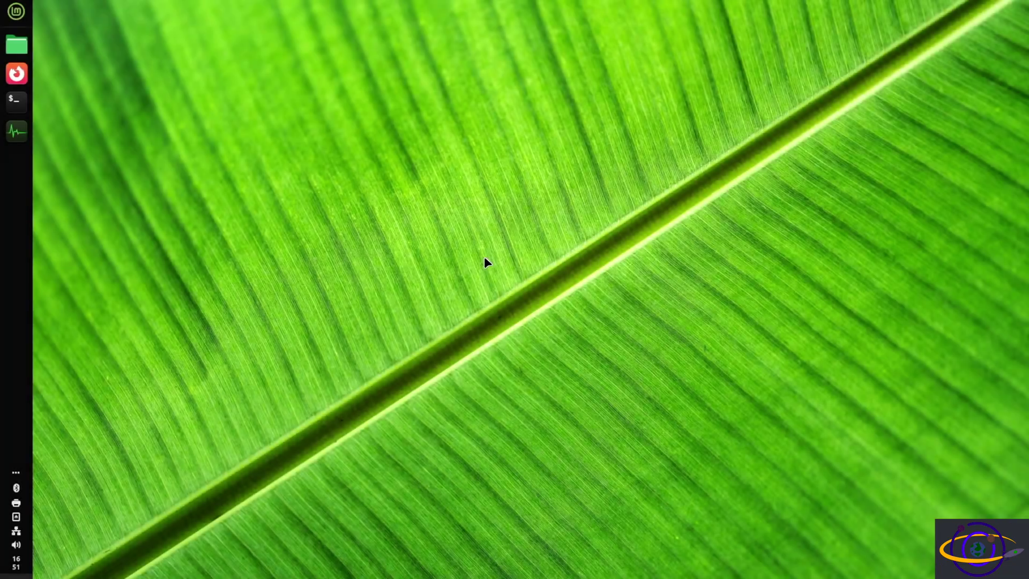
left_click(4, 9)
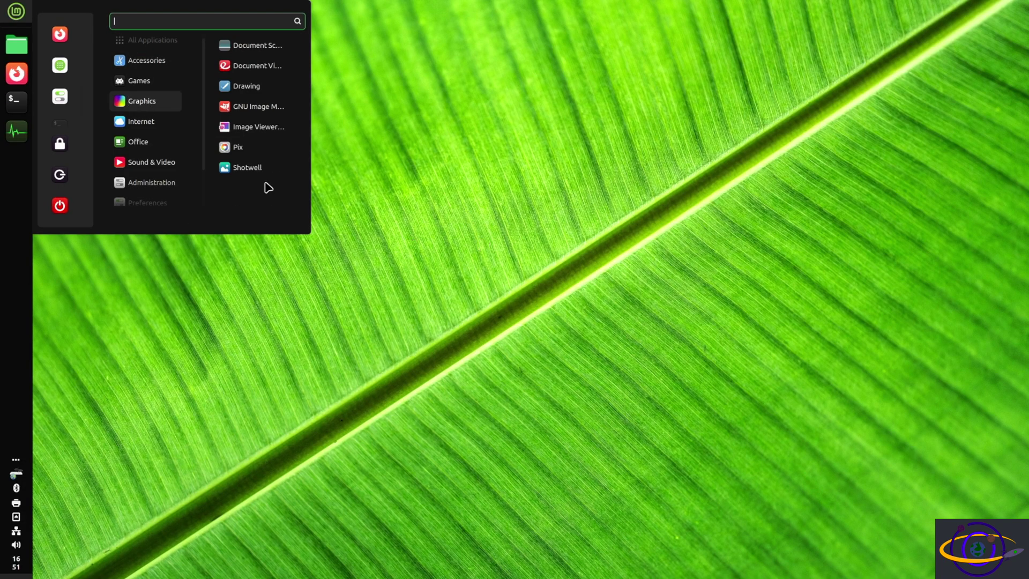
left_click(520, 298)
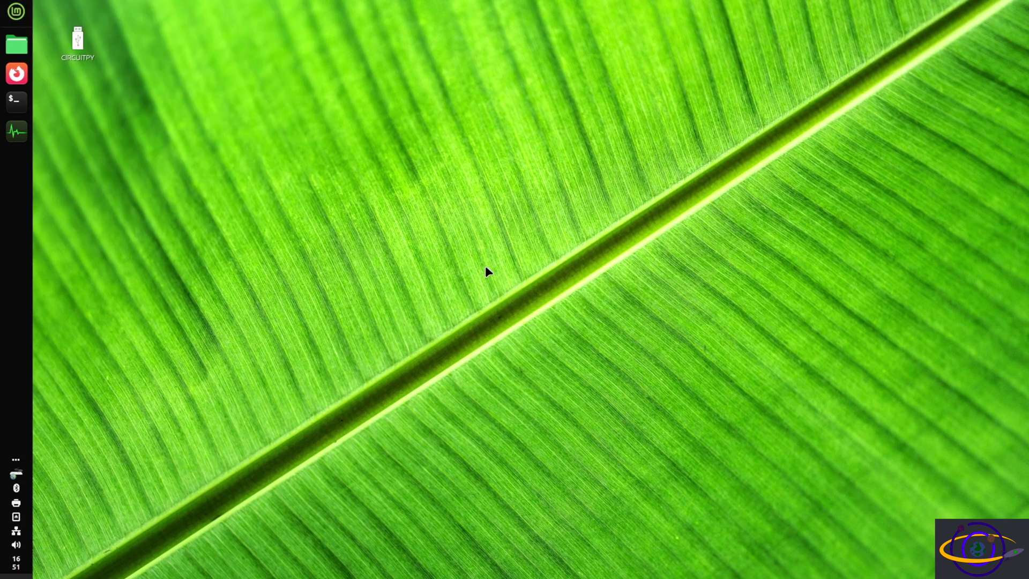